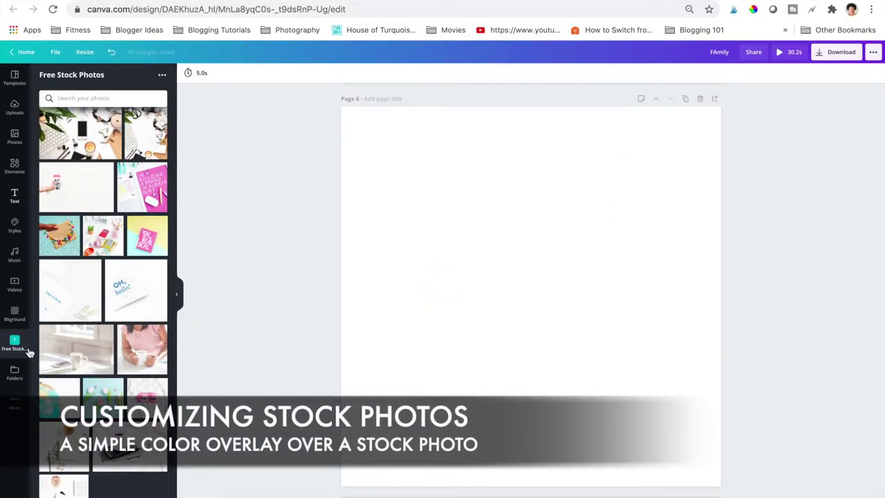
- Add the spinning-globe photo from Free Stock Photos to page 6 and enlarge it to fill the whole page
left_click(59, 400)
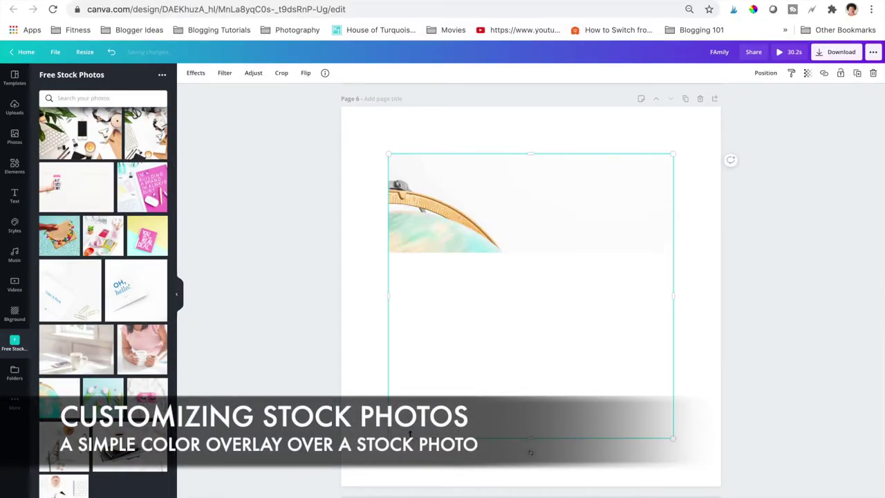
left_click_drag(388, 438, 340, 486)
left_click_drag(694, 124, 720, 109)
left_click(291, 258)
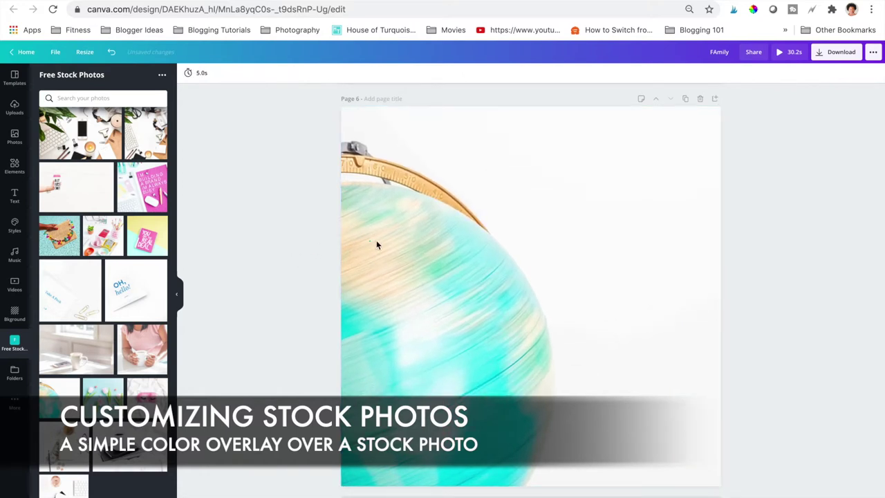
left_click(399, 247)
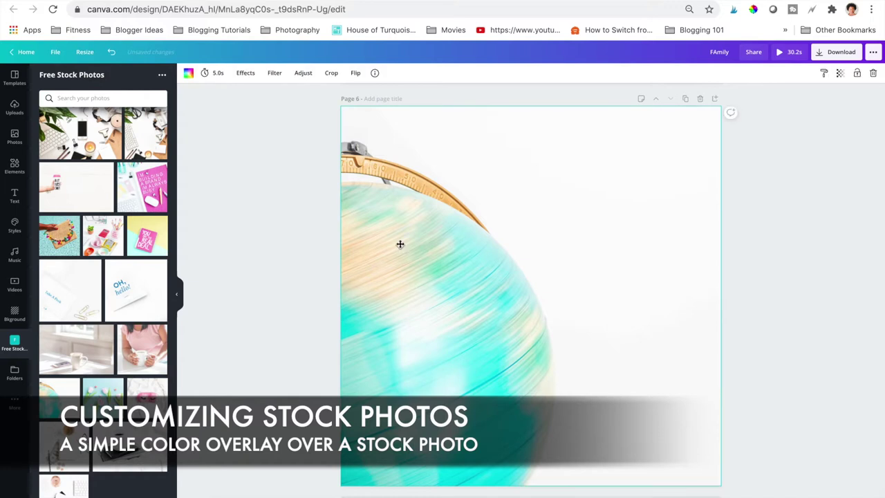
double_click(400, 245)
- Cover the globe photo with a square shape stretched over the full page and set its transparency to 41
left_click(14, 166)
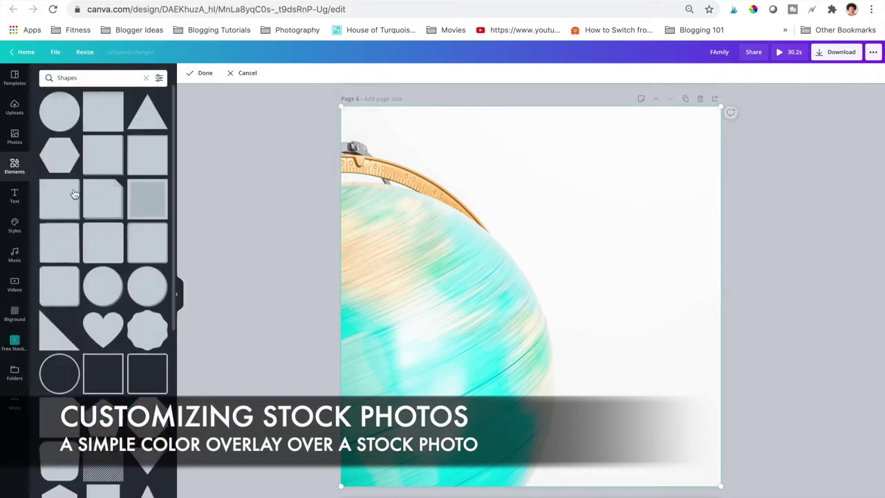
left_click(110, 118)
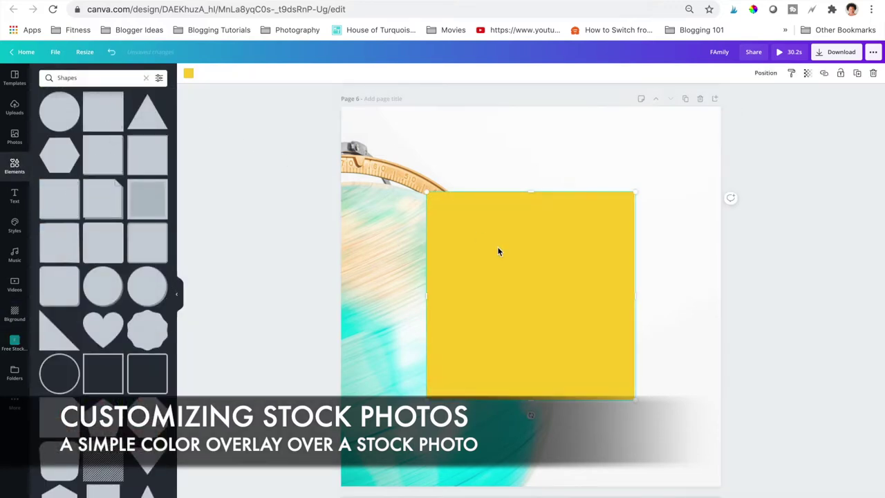
left_click_drag(468, 249, 425, 170)
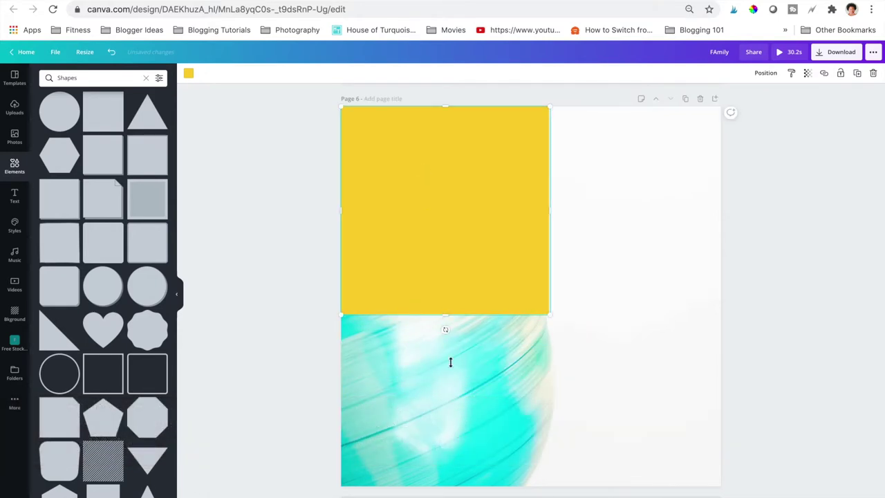
left_click_drag(445, 315, 477, 484)
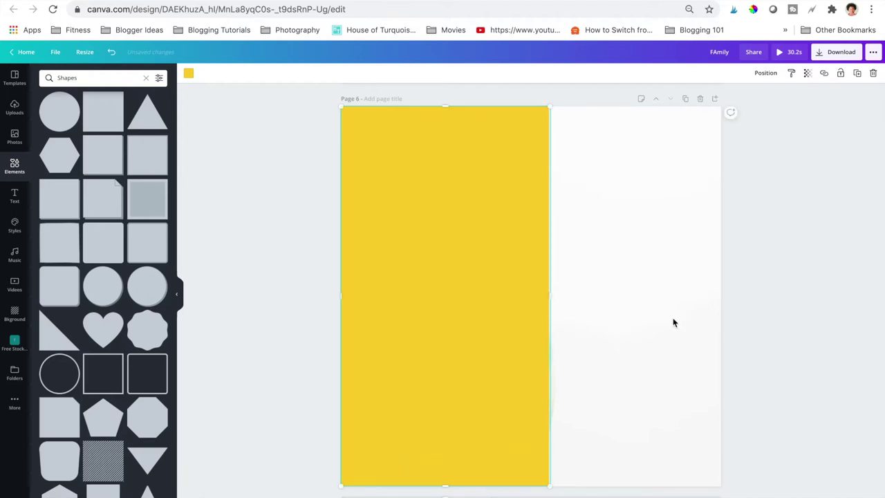
left_click_drag(549, 295, 725, 313)
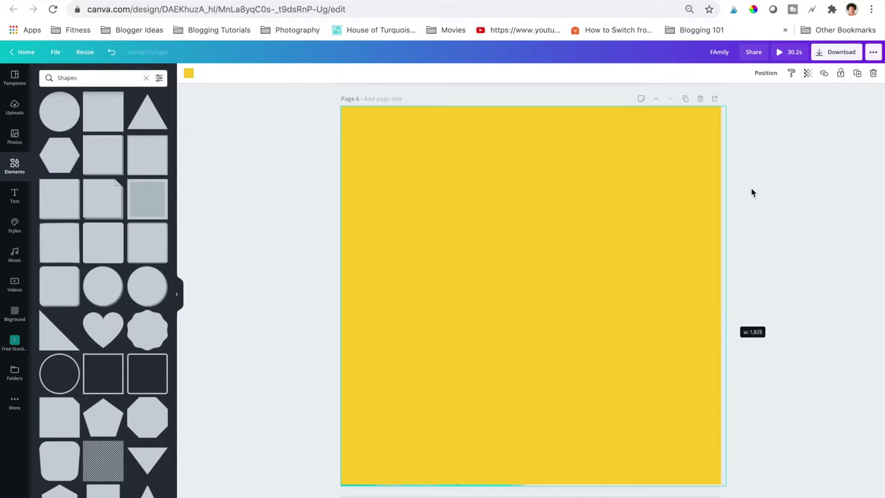
left_click(808, 75)
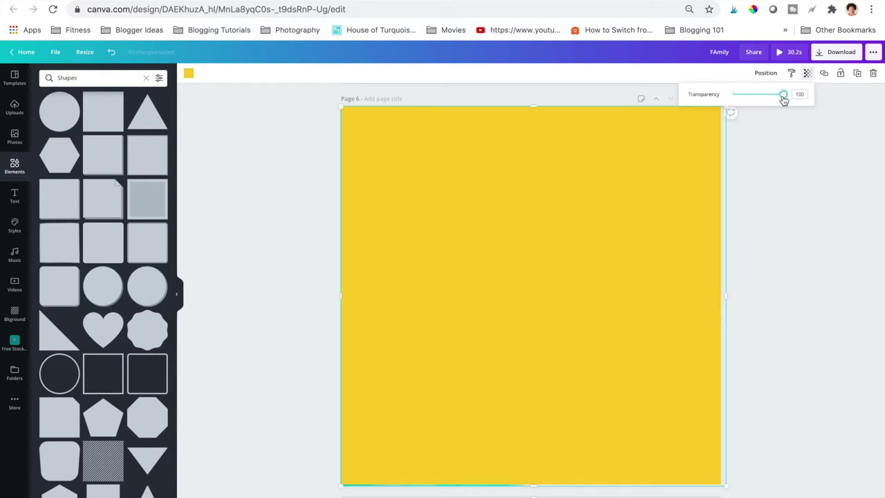
left_click_drag(784, 101, 760, 105)
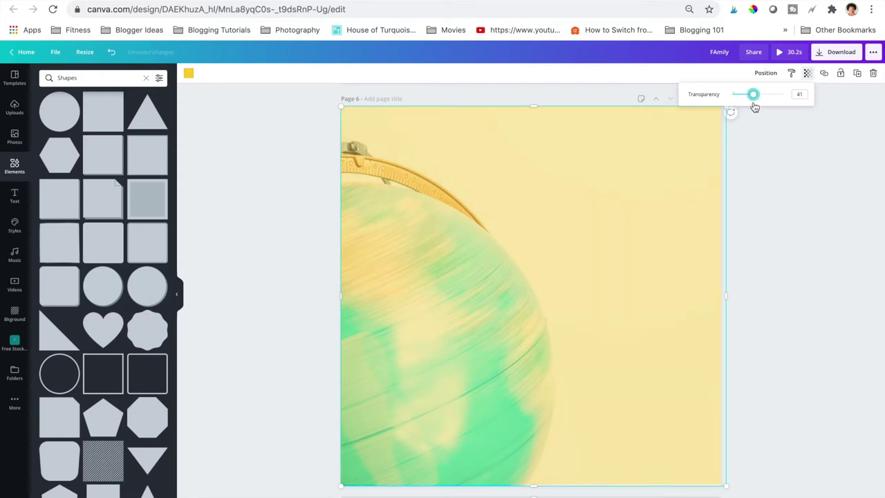
- Try several palette colours on the overlay square, including pale pink, navy, yellow and magenta, and settle on light blue
left_click(189, 75)
left_click(48, 242)
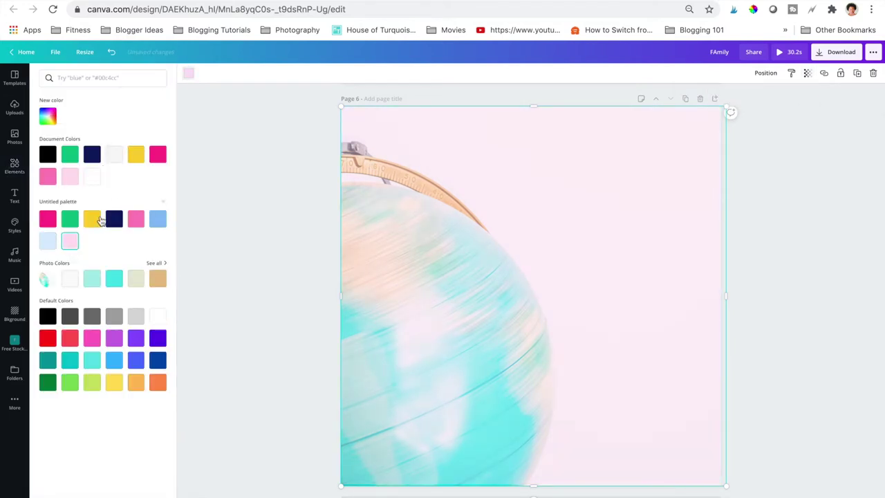
left_click(136, 220)
left_click(113, 220)
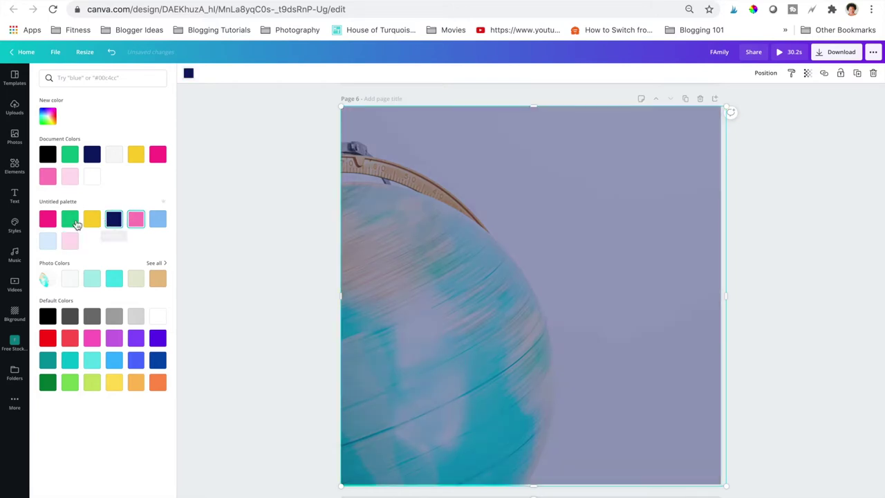
left_click(73, 221)
left_click(92, 221)
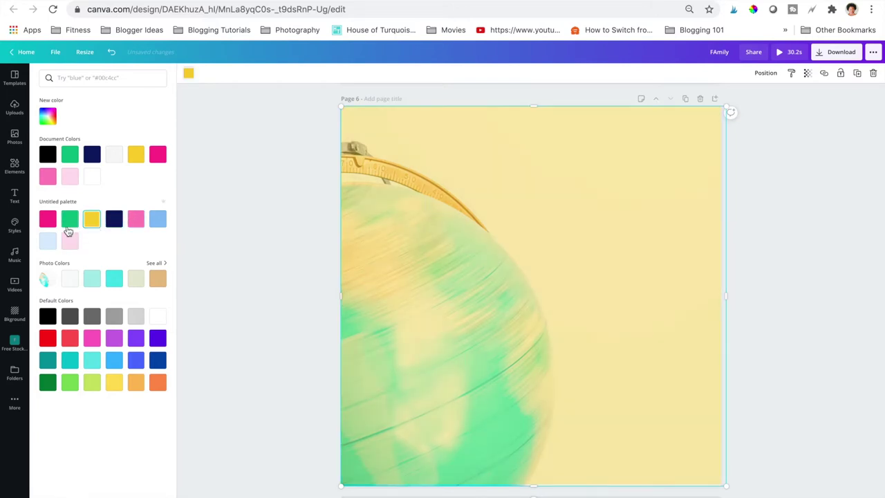
left_click(48, 221)
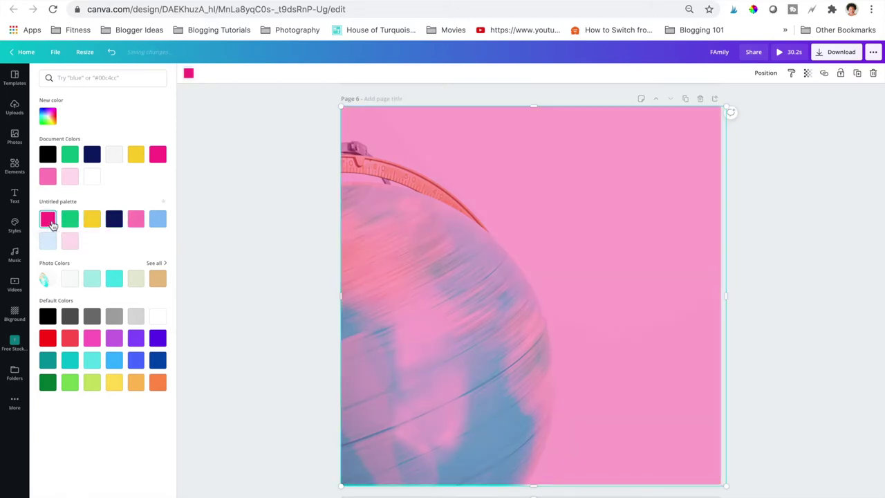
left_click(70, 241)
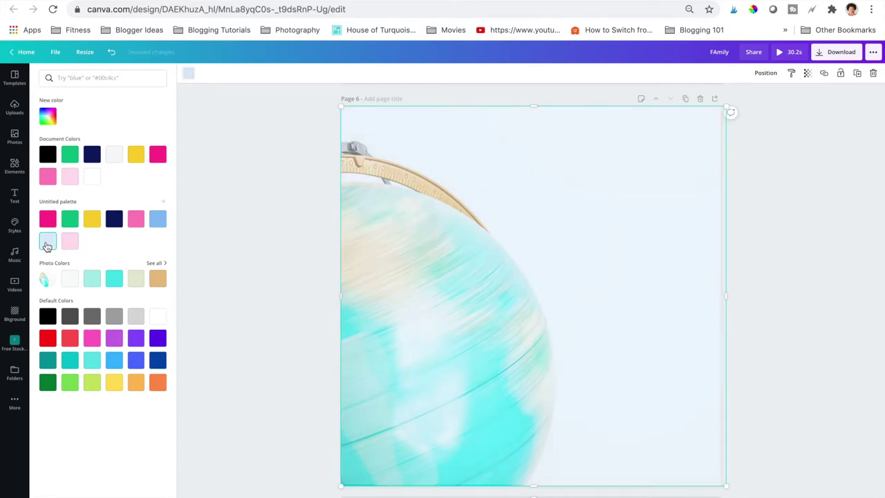
left_click(253, 256)
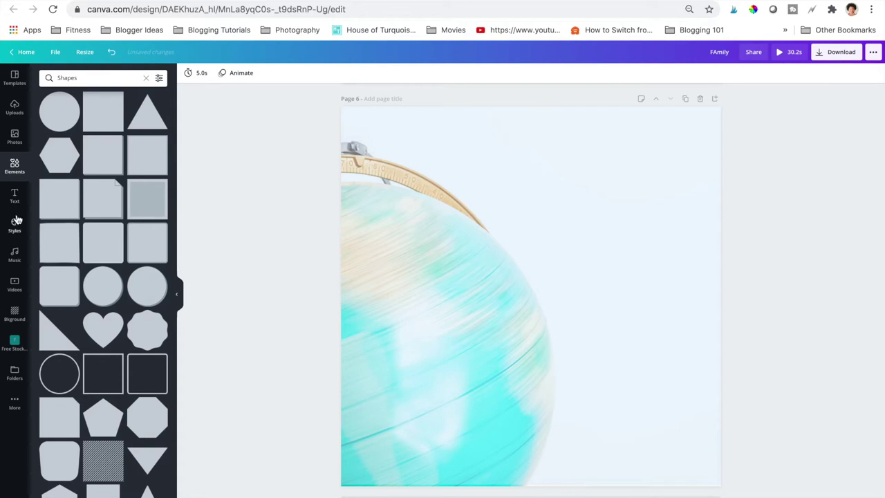
- Add a subheading in a narrowed text box reading "Create The World You Desire!"
left_click(15, 201)
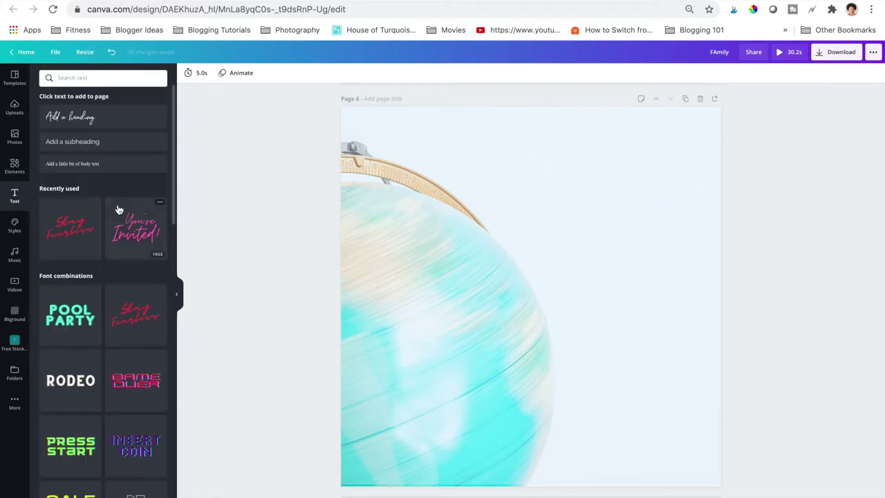
left_click(95, 142)
left_click_drag(510, 293, 385, 233)
left_click_drag(552, 295, 487, 298)
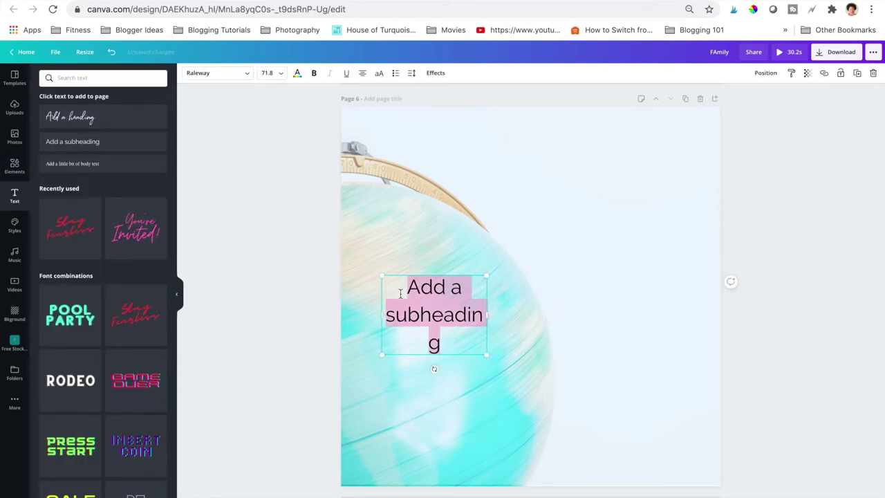
type("Create The World You Desire!")
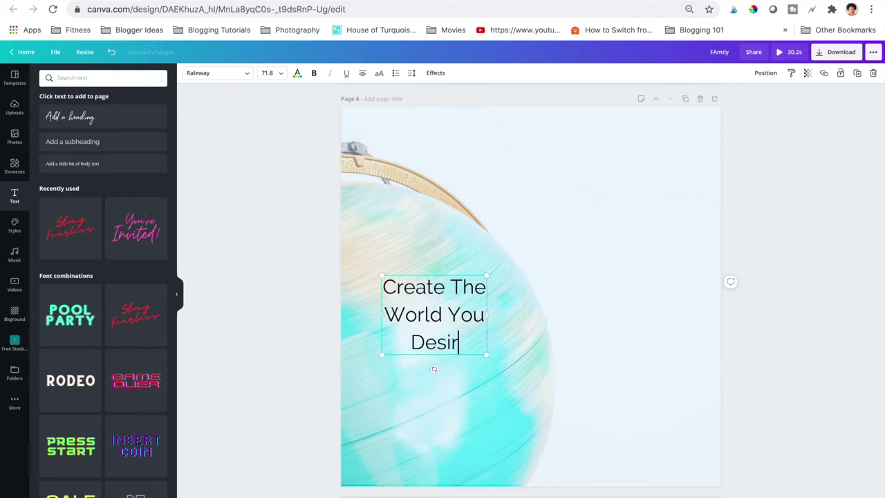
- Enlarge the quote over the empty area beside the globe and style it in bold, navy uppercase letters
left_click_drag(486, 275, 662, 237)
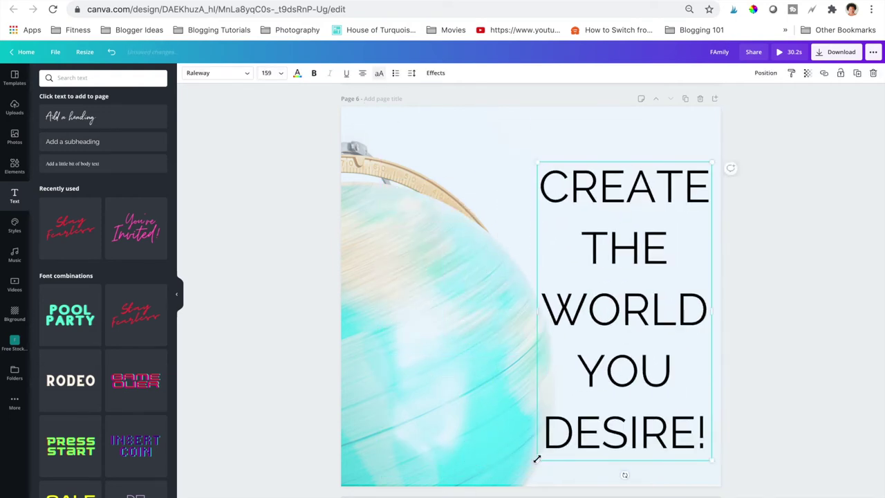
left_click(298, 72)
left_click(92, 154)
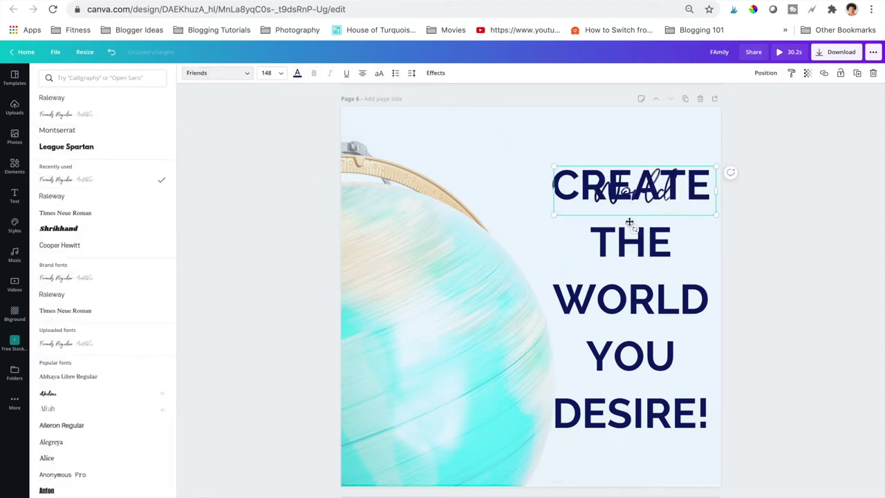
- Place the script word "World" as the quote's third line, enlarged to size 255, and colour it yellow
left_click_drag(640, 183, 655, 322)
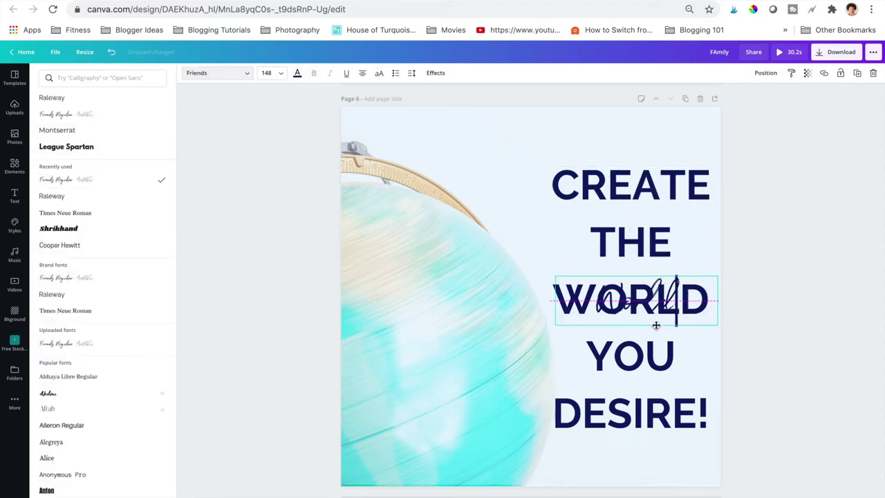
left_click_drag(714, 276, 814, 265)
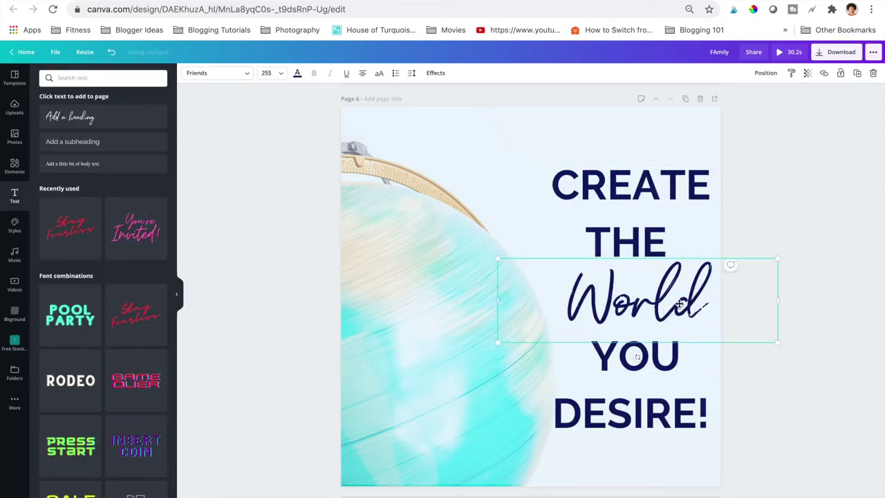
left_click(297, 73)
left_click(159, 219)
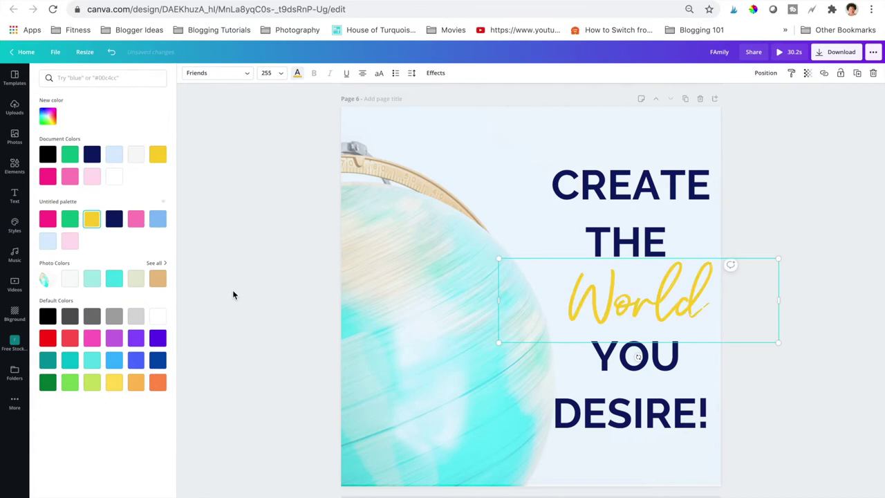
left_click(237, 201)
- Add an image placeholder beneath the quote and place the She BOLD Stock logo there
left_click(14, 166)
left_click(147, 77)
scroll(96, 152, "down", 3)
left_click(56, 386)
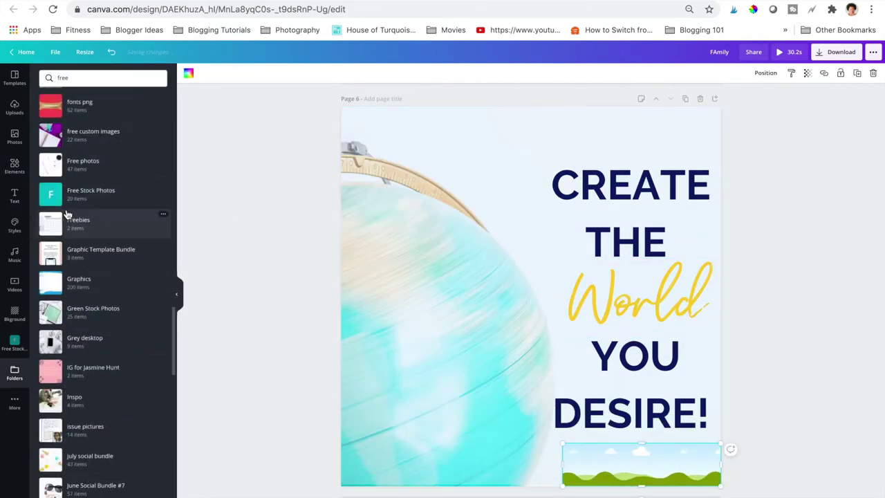
left_click_drag(94, 181, 642, 457)
- Colour the exclamation mark after DESIRE magenta
left_click(699, 413)
left_click_drag(709, 413, 695, 412)
left_click(297, 73)
left_click(48, 176)
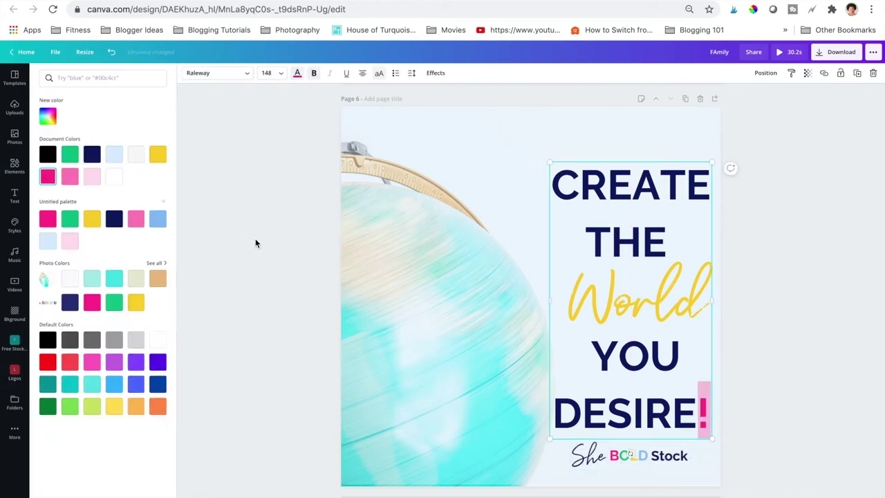
left_click(256, 242)
- Colour the letters of CREATE individually: magenta C, pink R, pale pink E, green A, blue T and pale blue final E
left_click(638, 204)
left_click_drag(578, 185, 552, 185)
left_click(298, 72)
left_click(47, 218)
left_click(136, 218)
mouse_move(608, 186)
left_mouse_down()
mouse_move(580, 185)
mouse_move(608, 186)
left_mouse_up()
left_click(70, 240)
mouse_move(660, 185)
left_mouse_down()
mouse_move(633, 185)
mouse_move(660, 185)
left_mouse_up()
left_click(70, 219)
left_click(47, 241)
left_click(259, 244)
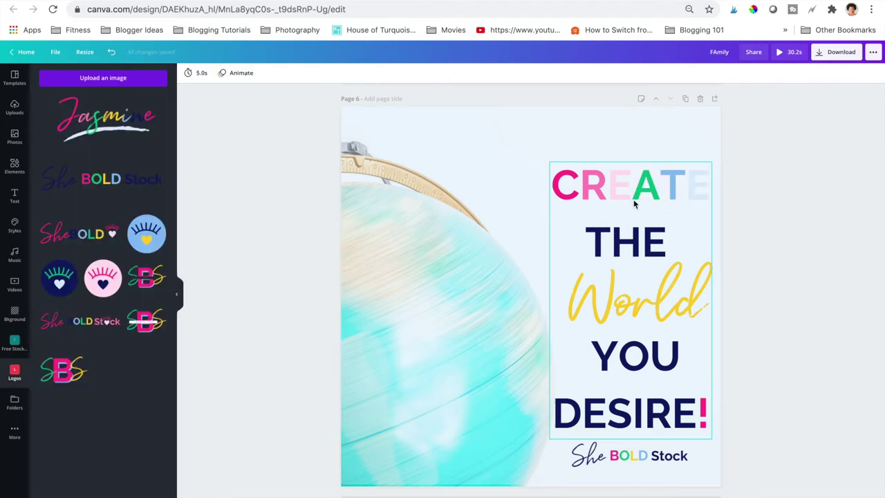
- Recolour the last three letters of CREATE: yellow A, green T and blue E
left_click(658, 192)
left_click(297, 72)
left_click_drag(710, 185, 632, 185)
left_click(159, 219)
left_click(69, 218)
left_click(92, 219)
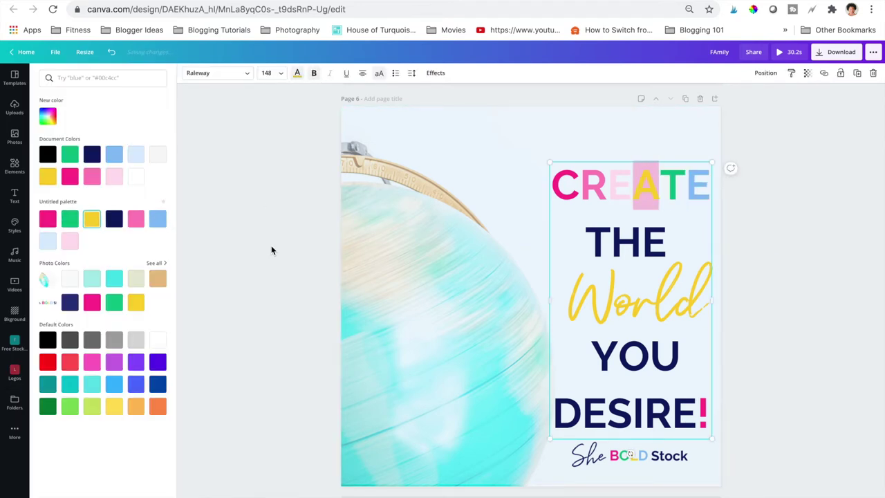
left_click(271, 245)
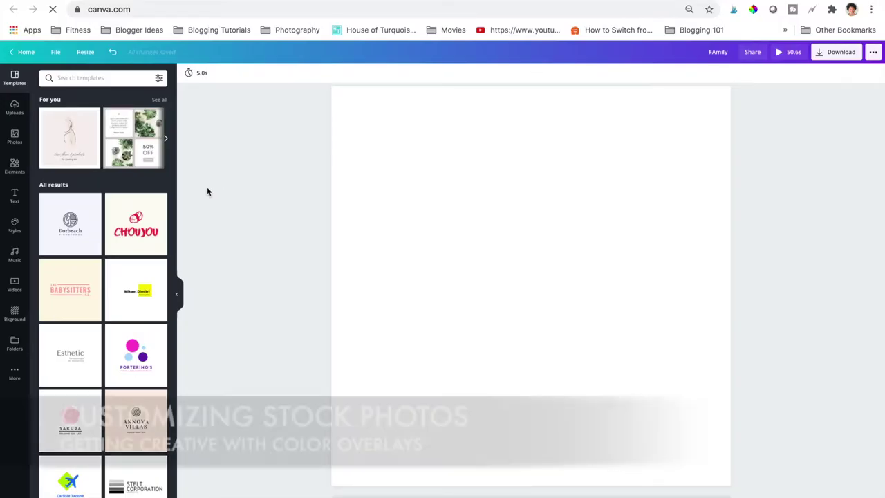
- Add a single-image grid that fills the blank page
left_click(14, 167)
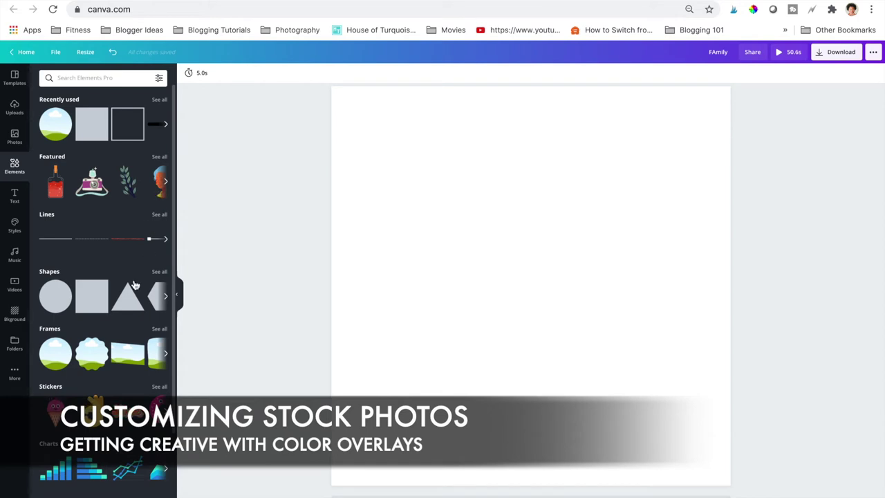
scroll(127, 296, "down", 5)
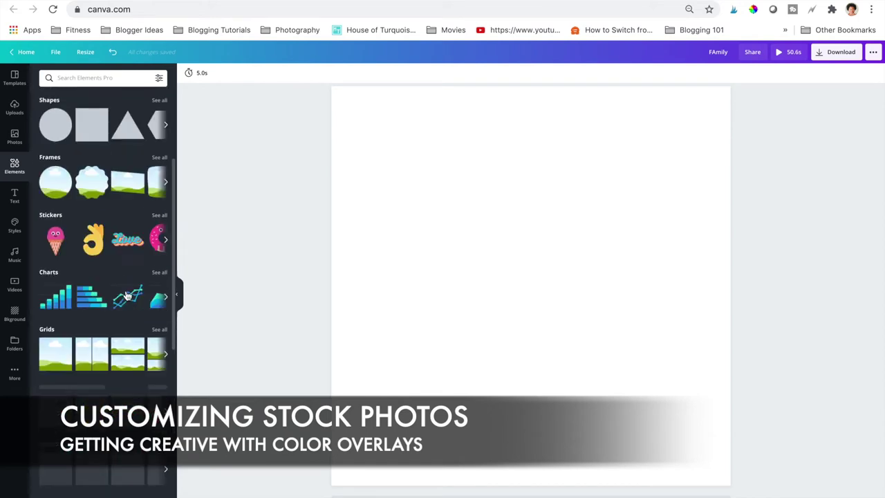
left_click(53, 367)
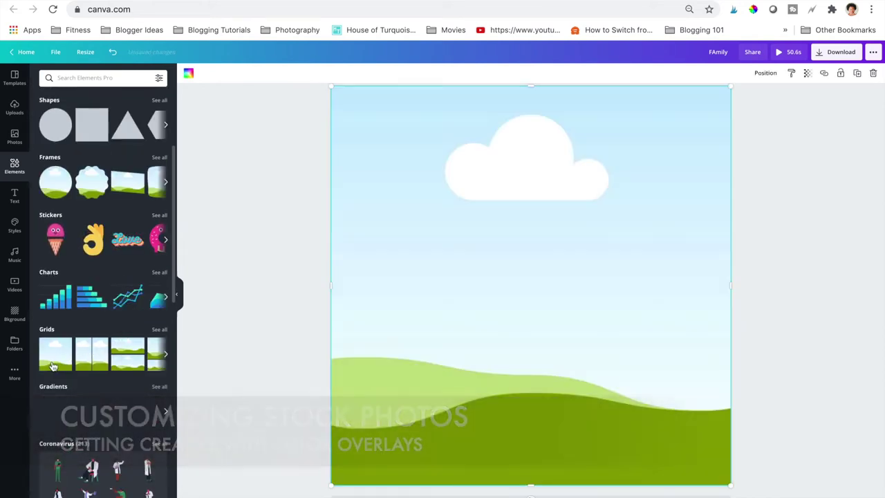
left_click(274, 334)
- Search the folders for "free" and open the Free Stock Photos folder
left_click(15, 343)
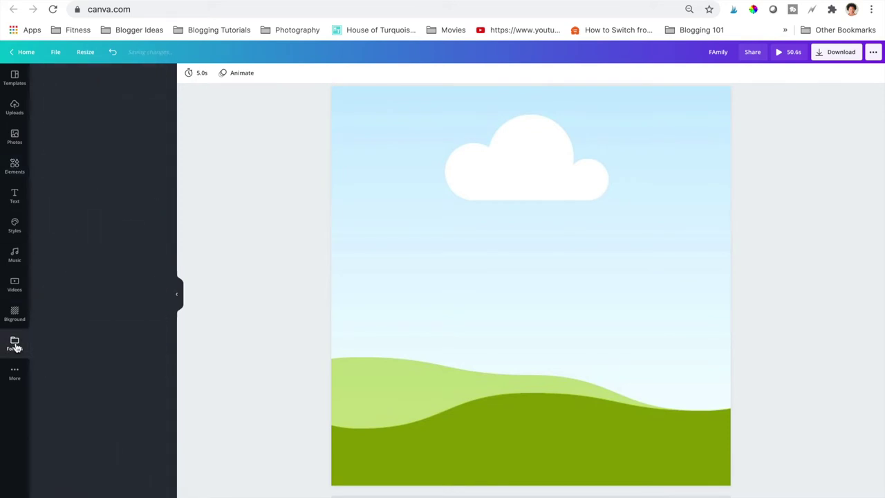
left_click(97, 78)
type("free")
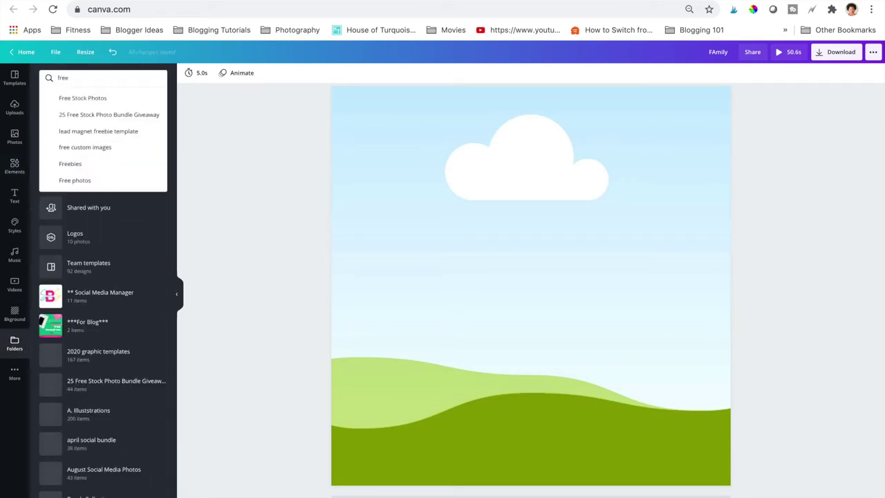
left_click(88, 107)
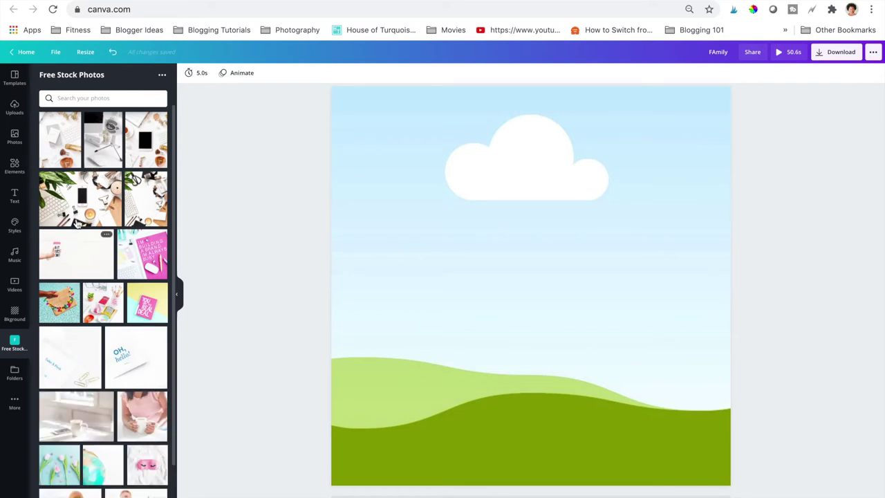
- Fill the page grid with the desk photo showing a red calculator, a succulent and a cup of pencils
scroll(87, 218, "down", 1)
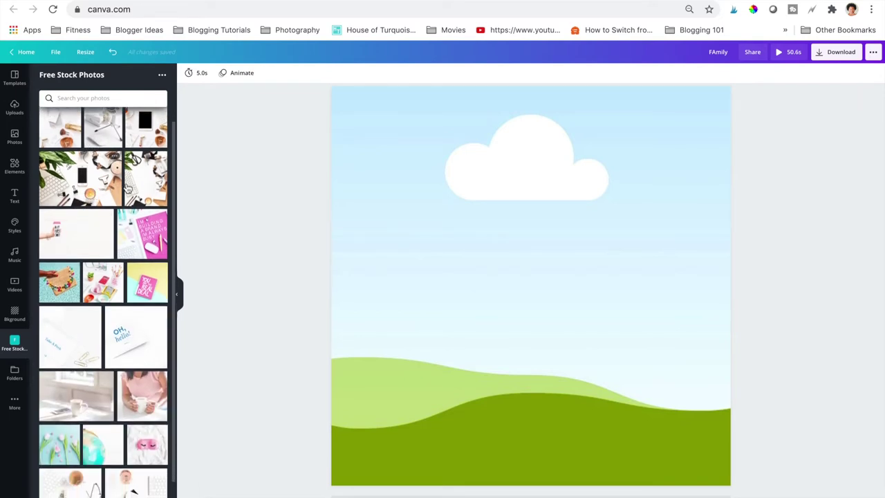
scroll(89, 195, "down", 3)
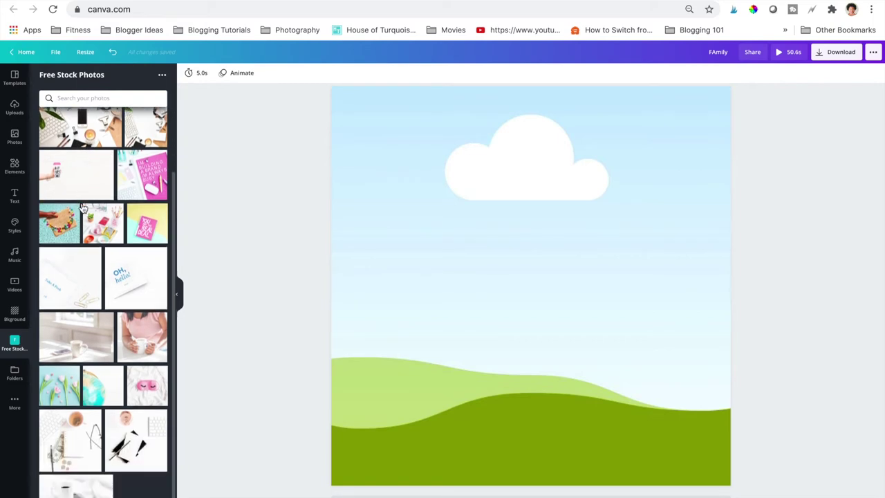
left_click_drag(97, 230, 367, 266)
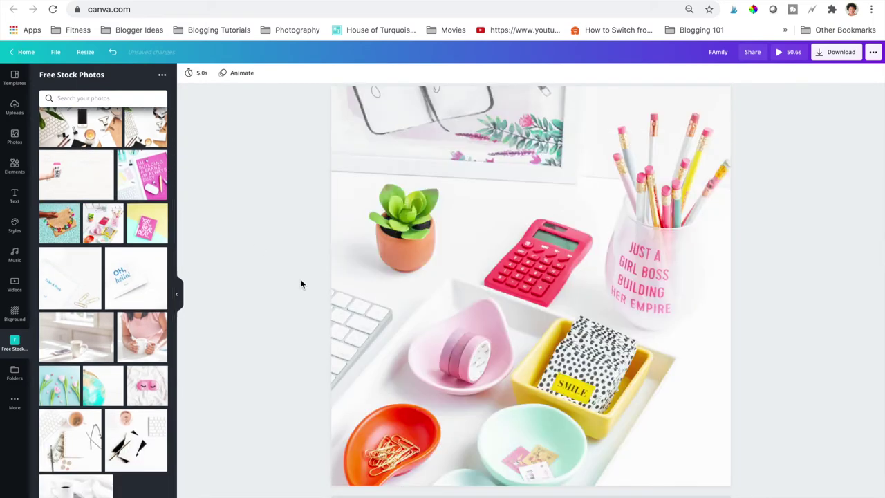
- Add a right-triangle shape and enlarge it to cover most of the page's lower-left half
left_click(15, 168)
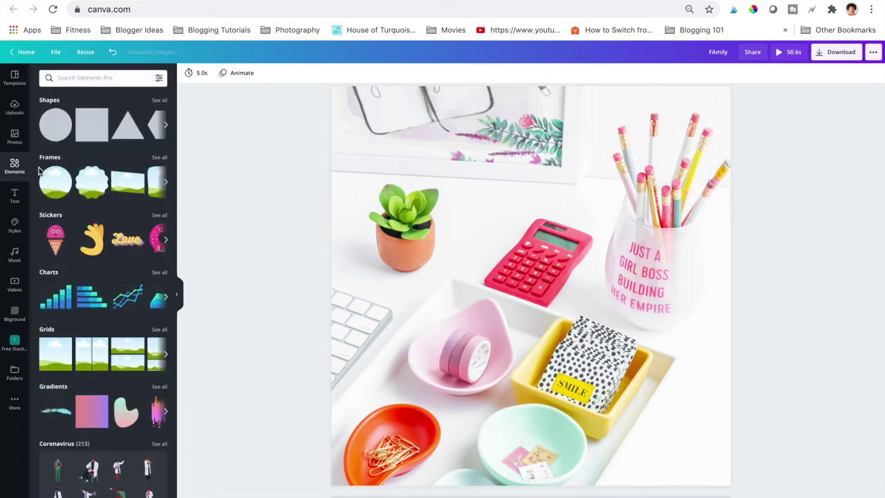
left_click(159, 101)
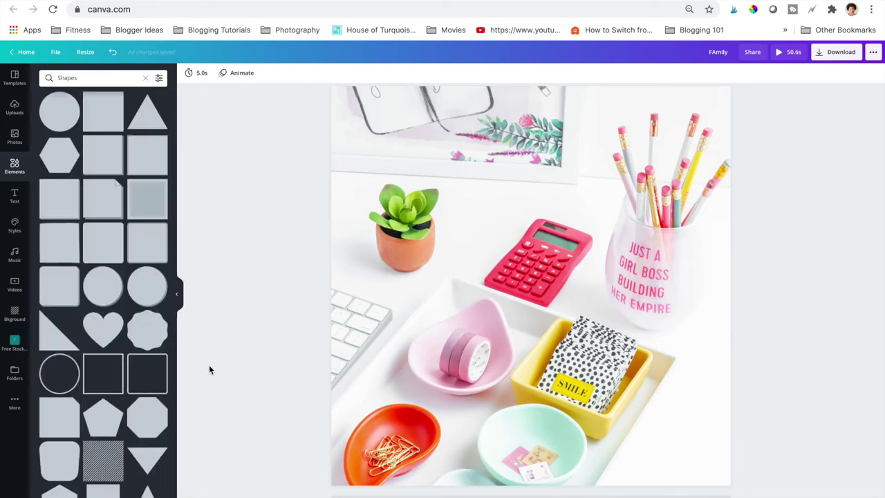
left_click(51, 341)
left_click_drag(488, 362, 411, 292)
left_click_drag(552, 321, 719, 485)
left_click_drag(478, 371, 482, 361)
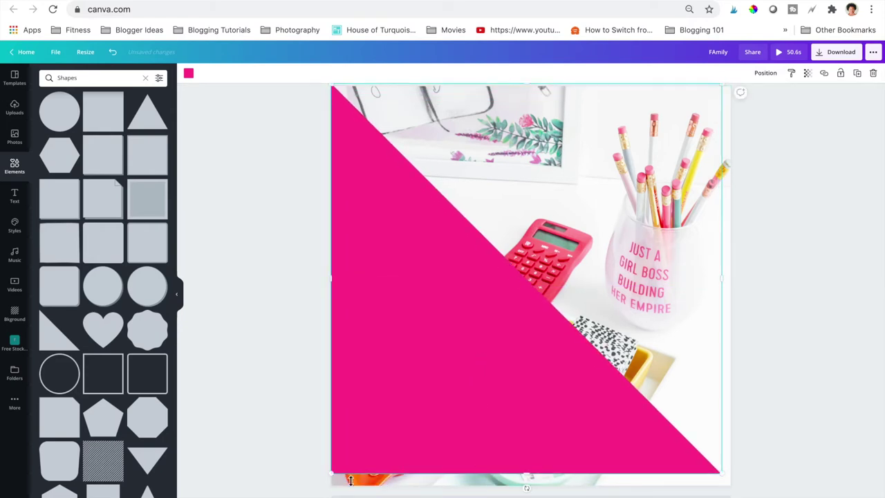
- Fit the magenta triangle to the page edges so its slanted side runs corner to corner
left_click_drag(330, 482, 331, 486)
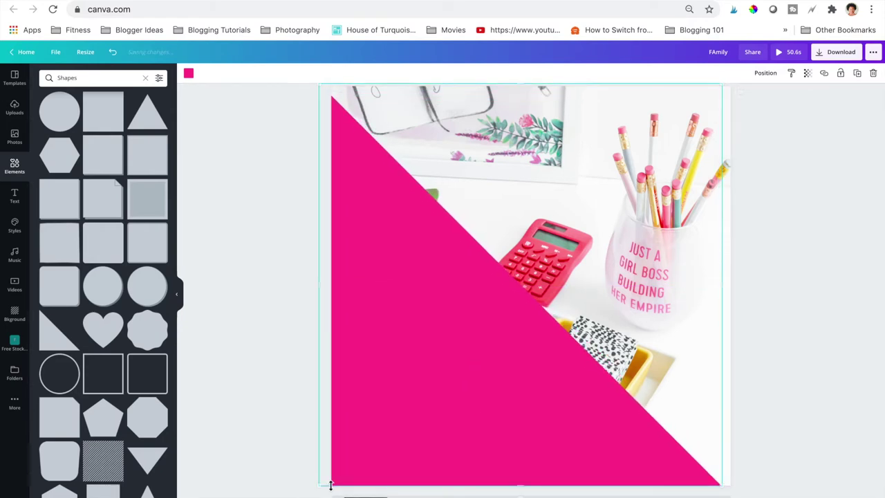
left_click(765, 431)
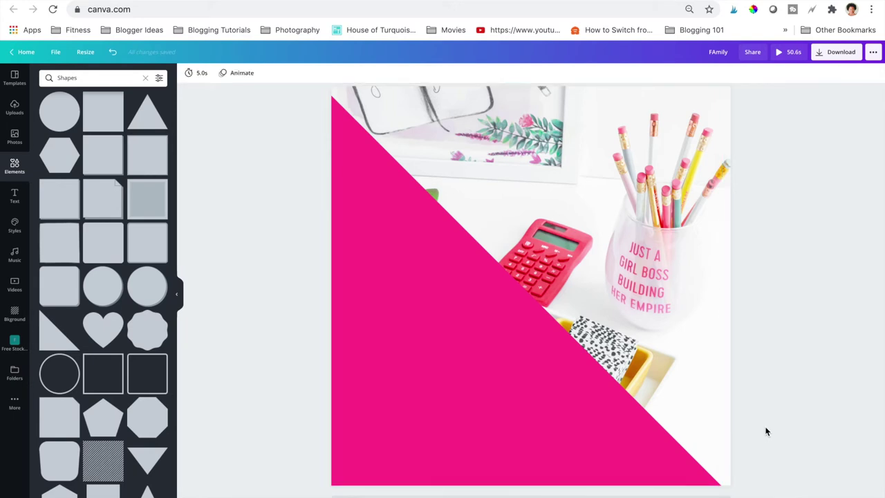
left_click(474, 449)
left_click_drag(481, 446, 488, 446)
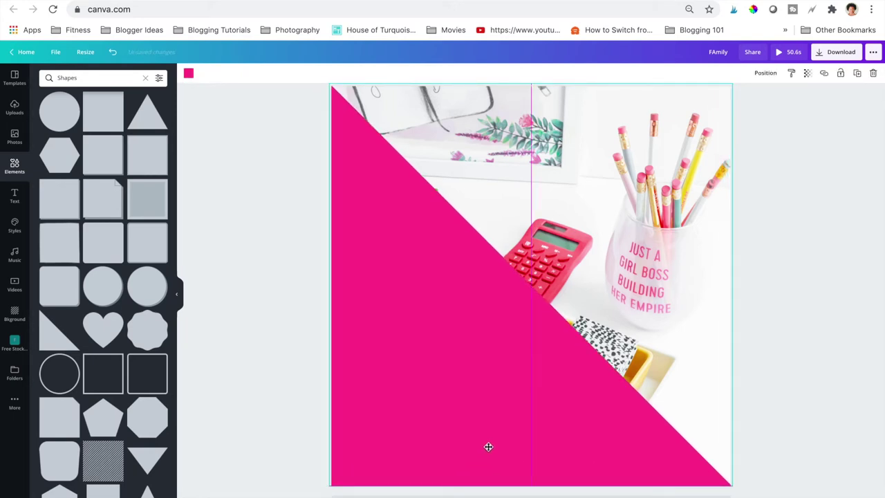
- Set the triangle's transparency to 33
scroll(487, 448, "up", 1)
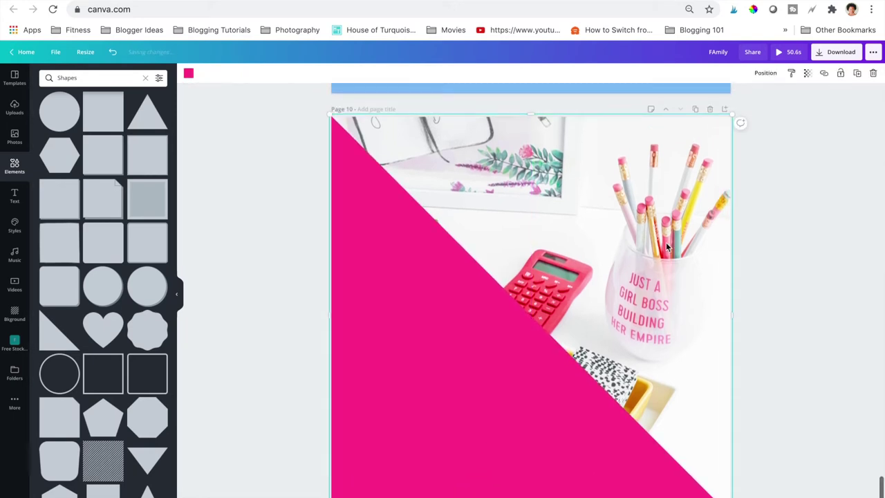
left_click(806, 75)
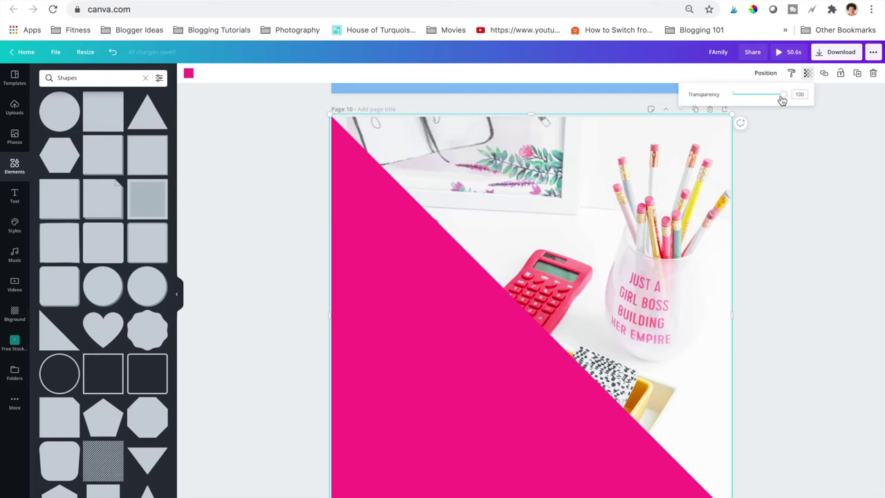
left_click_drag(782, 100, 750, 108)
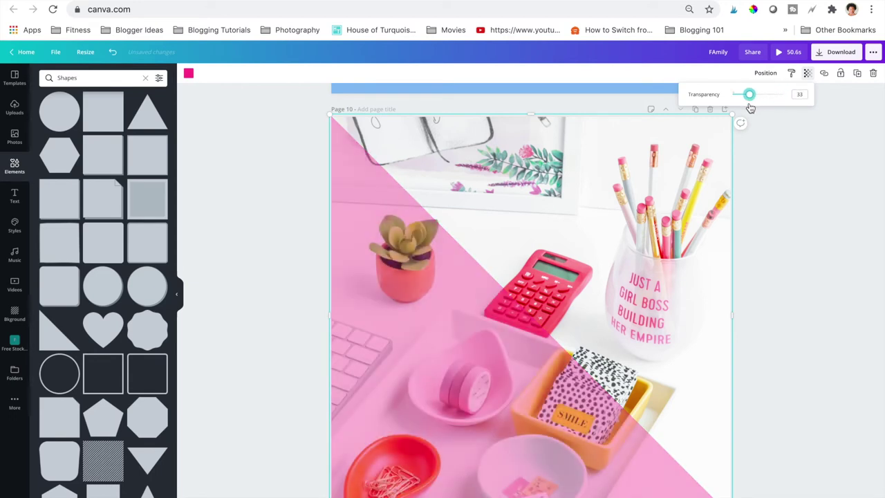
- Try green, yellow, navy, medium pink, pale tints and blue from the palette on the triangle overlay
left_click(188, 73)
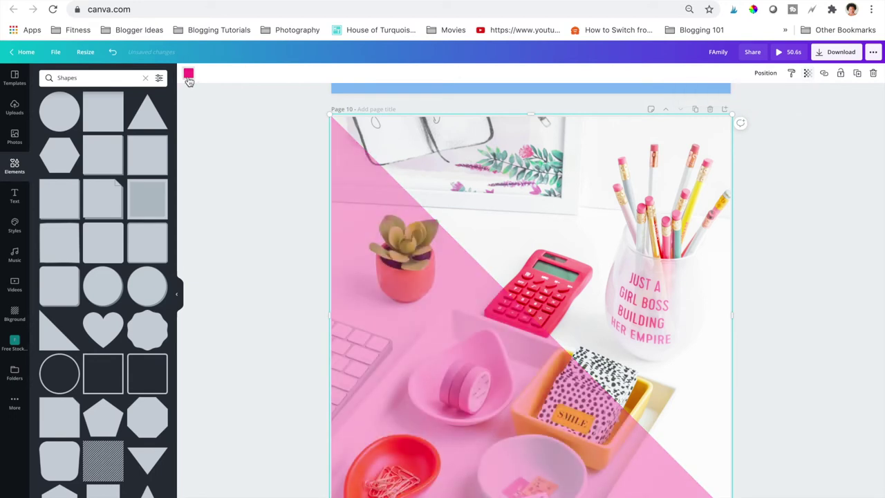
left_click(70, 220)
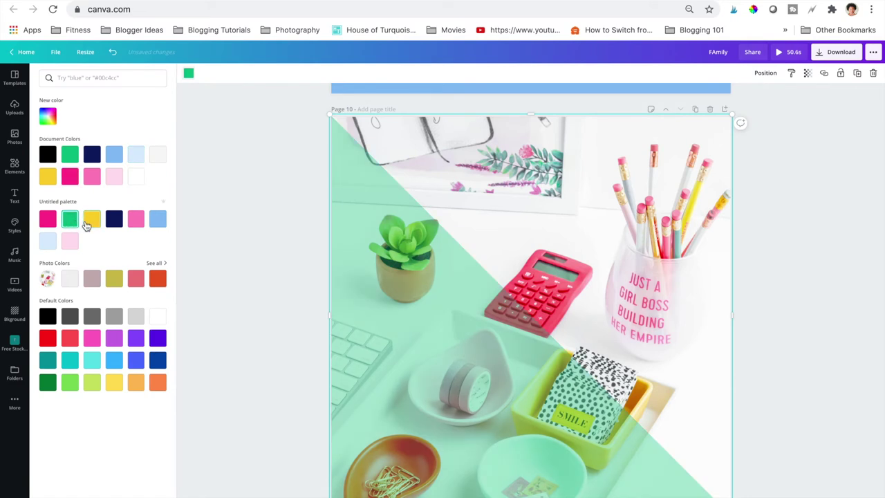
left_click(90, 220)
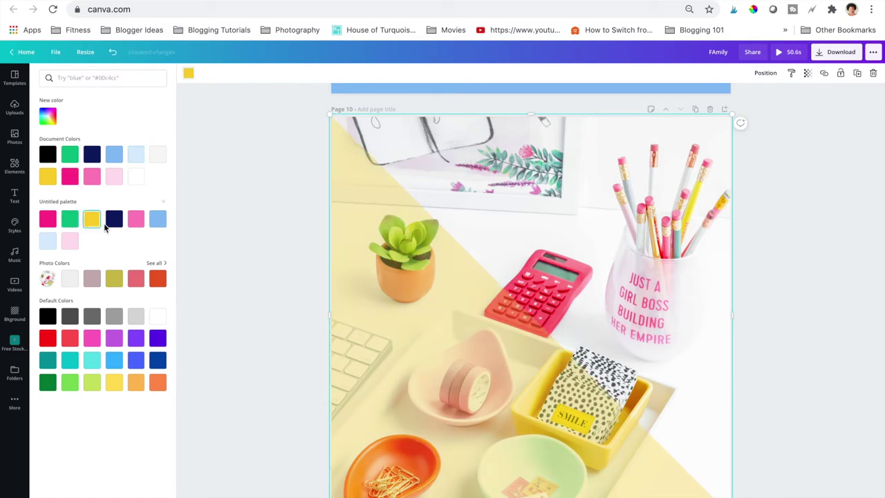
left_click(115, 222)
scroll(236, 221, "down", 1)
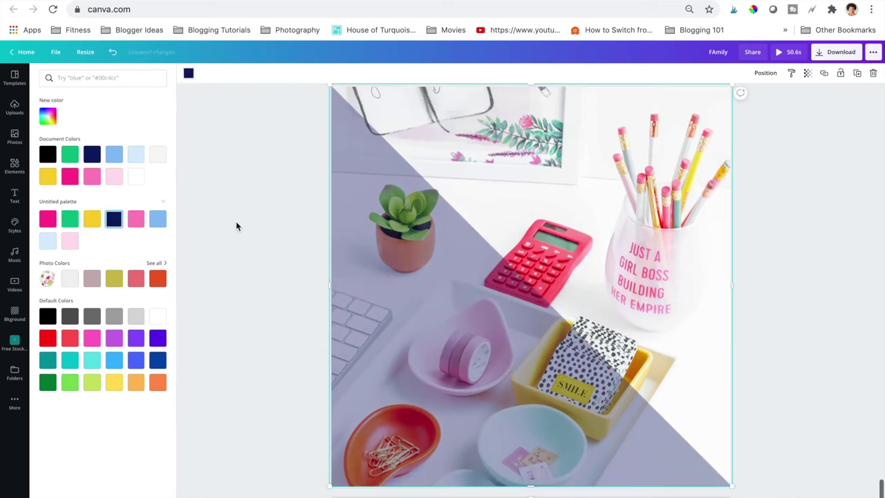
left_click(138, 220)
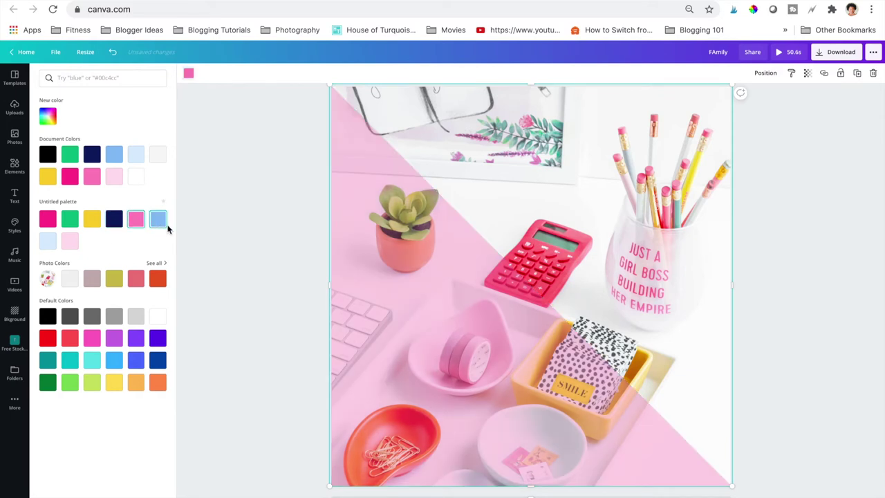
left_click(158, 221)
left_click(50, 242)
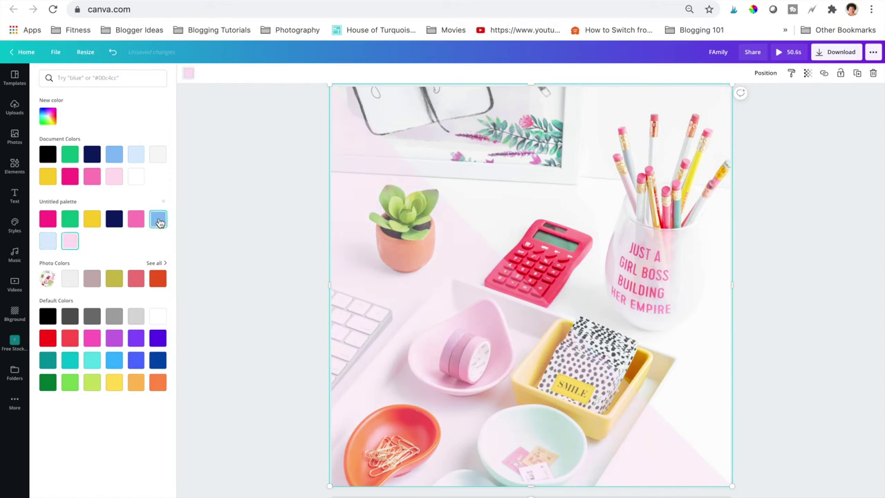
left_click(158, 221)
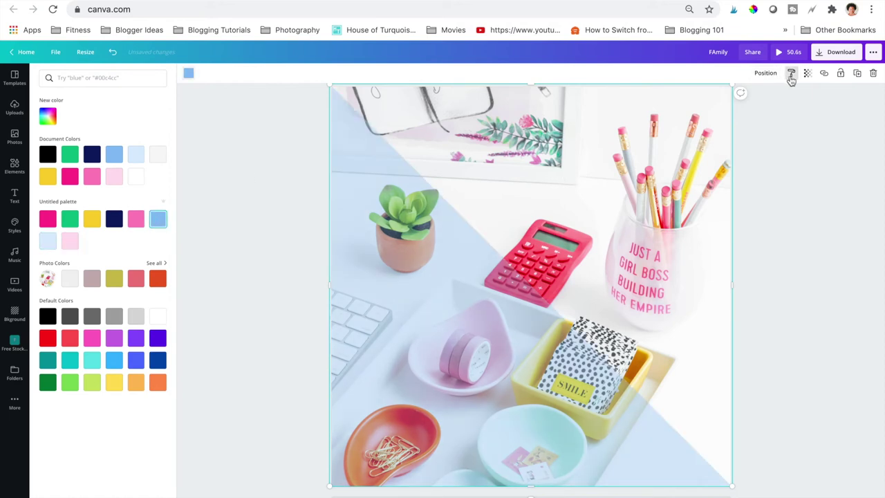
- Recolour the triangle medium pink from the palette and make it fully opaque
left_click(137, 220)
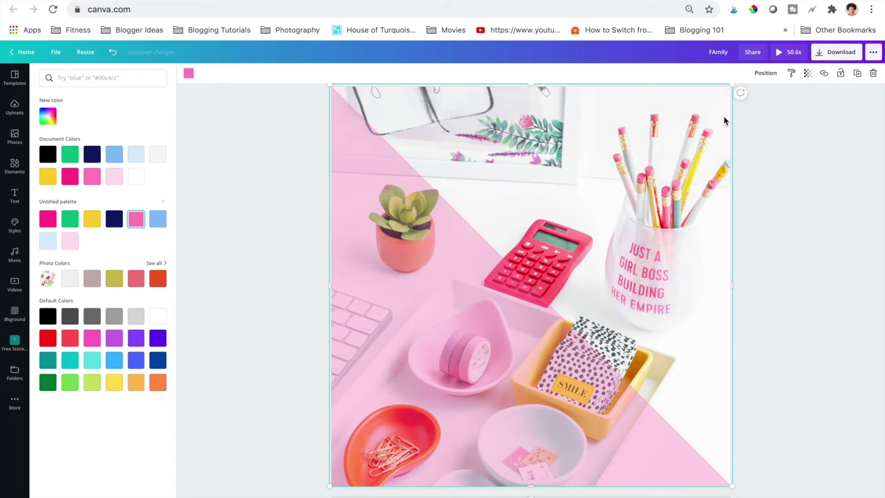
left_click(807, 74)
left_click_drag(750, 100, 780, 101)
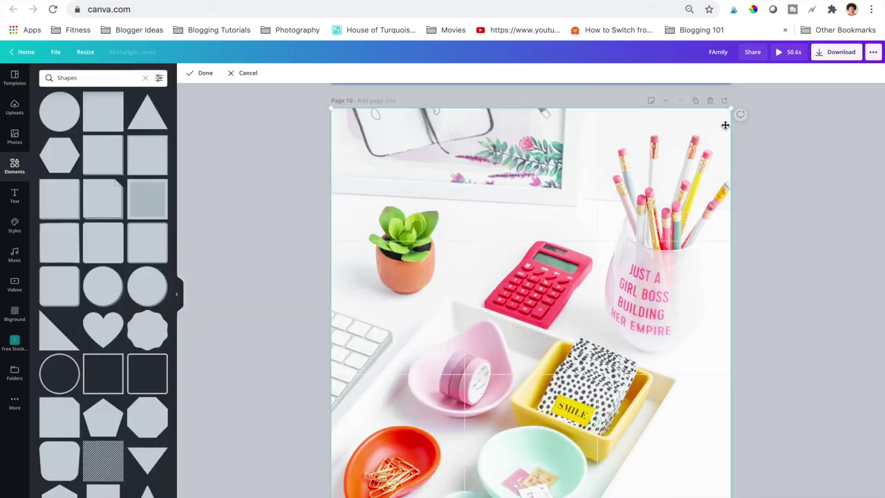
- Enlarge the photo inside its grid to crop in closely on the tray and bowls
left_click_drag(731, 109, 874, 14)
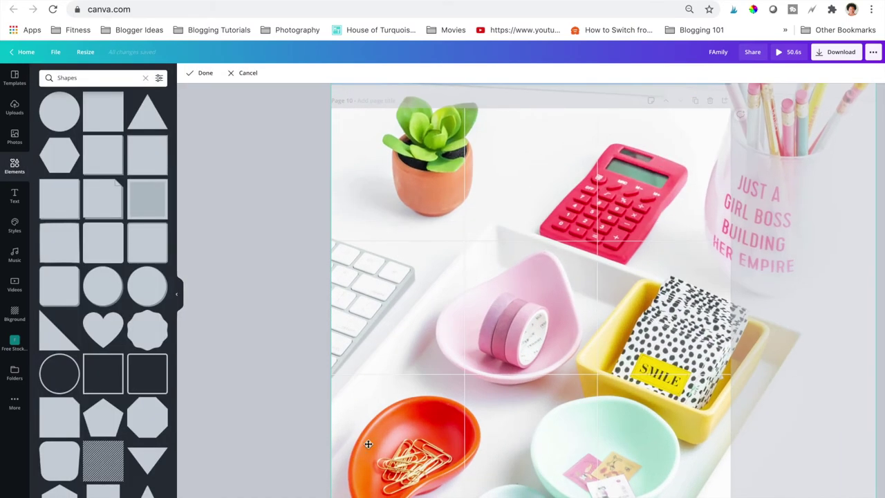
left_click_drag(331, 496, 238, 496)
left_click_drag(397, 351, 568, 146)
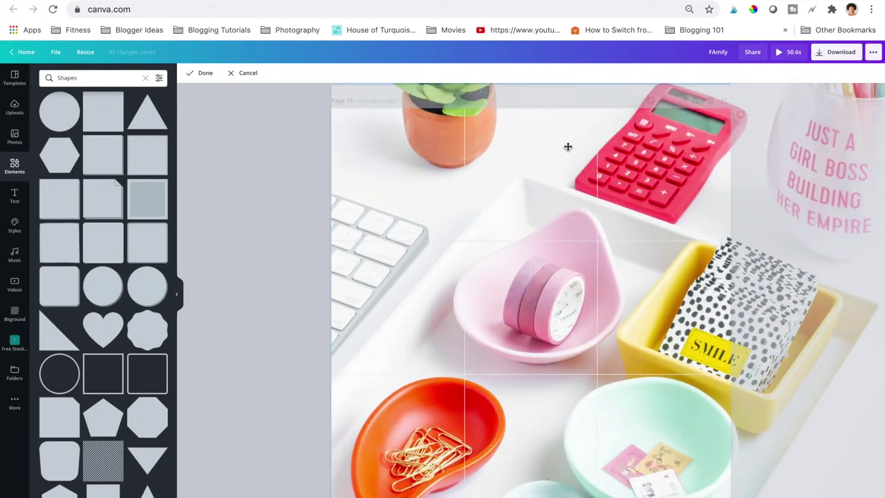
left_click(200, 73)
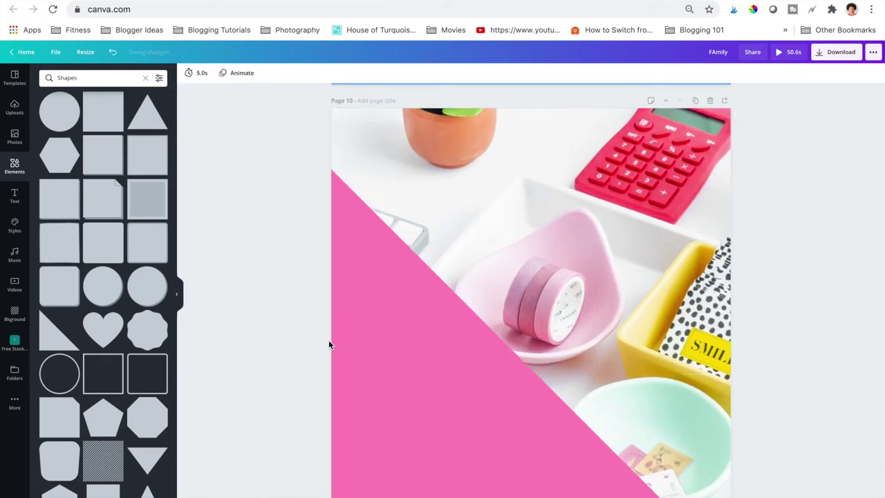
- Reposition the pink triangle and rotate it so it fills the page's lower-right corner
left_click(438, 393)
left_click_drag(439, 393, 463, 387)
left_click(278, 197)
left_click(517, 368)
left_click_drag(517, 369, 506, 413)
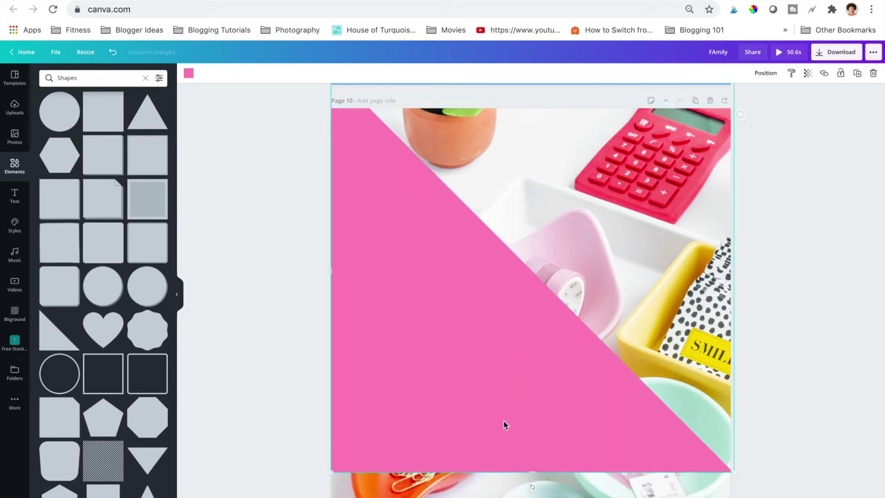
left_click_drag(557, 481, 756, 335)
- Reposition the photo within its crop to show the calculator, the Girl Boss cup and the SMILE notepad
left_click(359, 371)
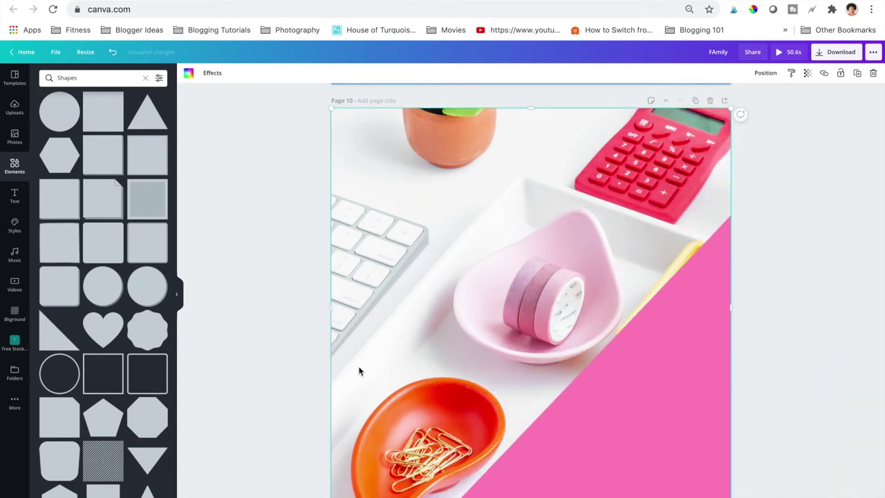
double_click(359, 371)
left_click(201, 72)
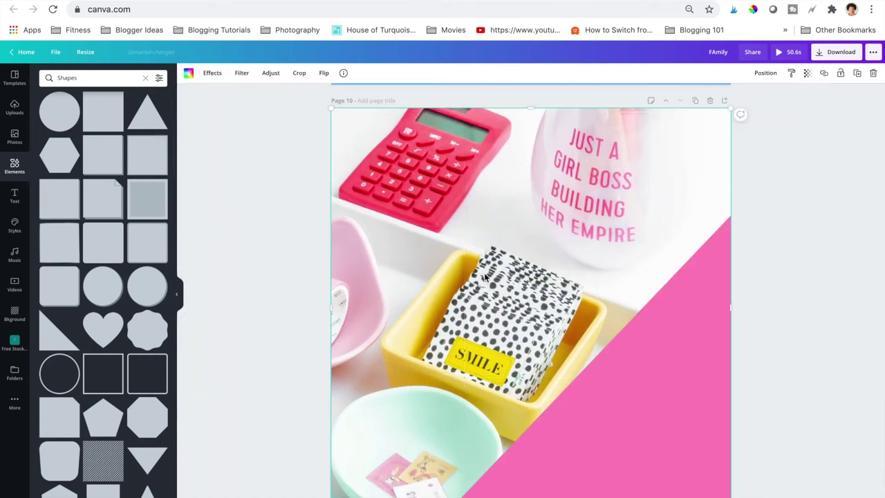
- Shift the triangle further over the lower-right of the photo and straighten its rotation
left_click_drag(612, 407, 511, 401)
scroll(572, 349, "up", 1)
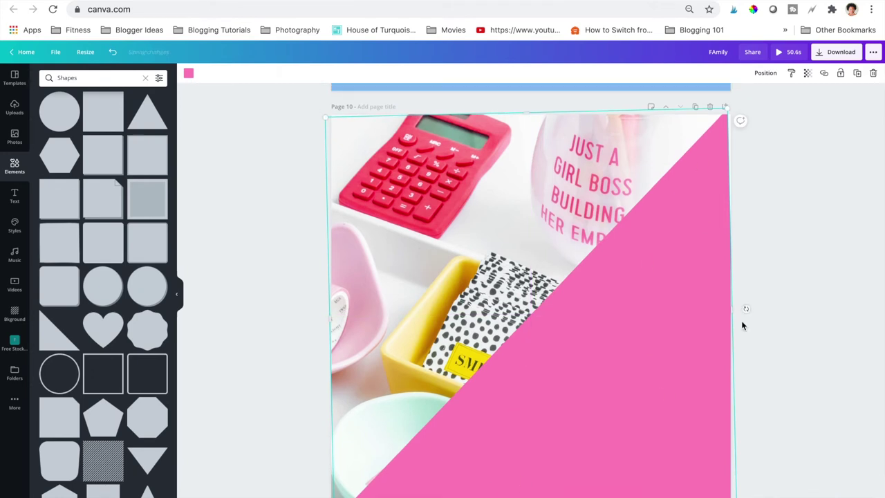
left_click_drag(746, 310, 744, 316)
- Add a heading in the Friends font and enlarge it to size 145
left_click(14, 196)
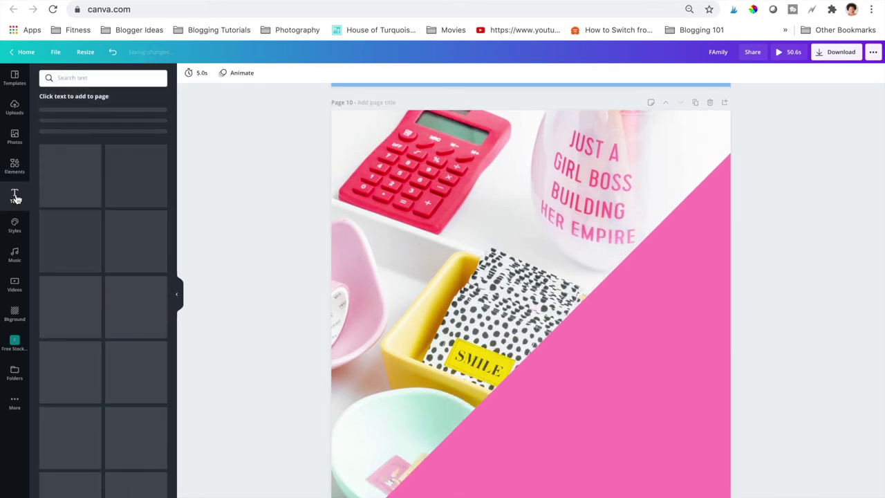
left_click(87, 118)
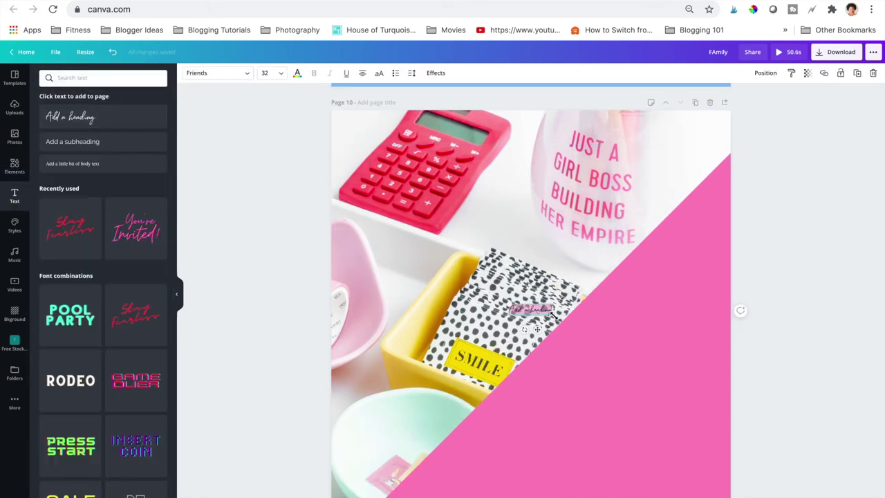
left_click_drag(553, 314, 707, 354)
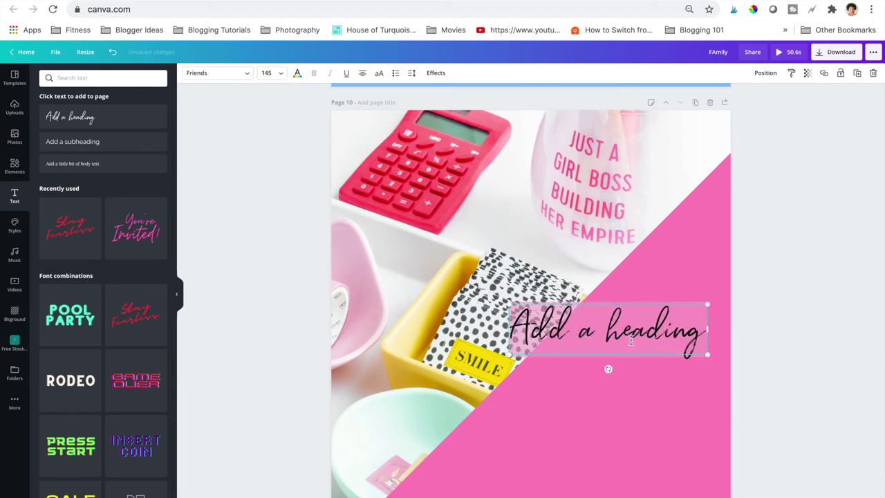
- Replace the heading text with "How To", colour it white and place it over the pink triangle
double_click(630, 339)
triple_click(622, 336)
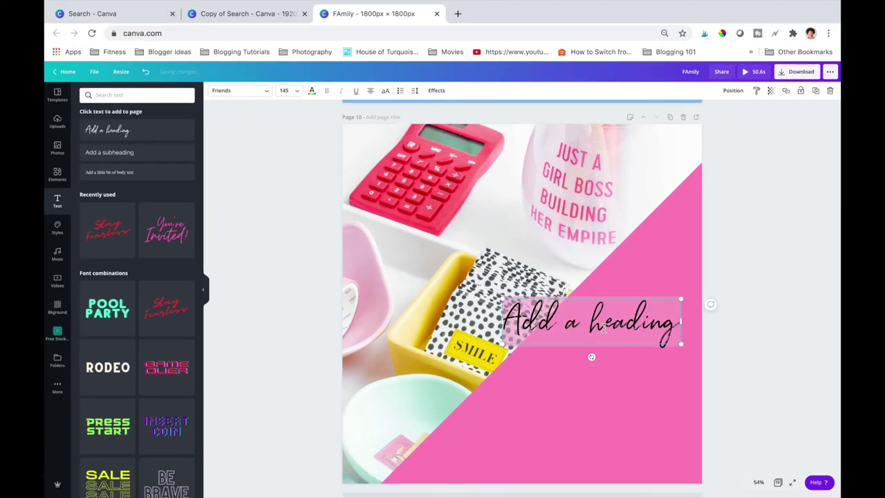
type("How To")
left_click(297, 72)
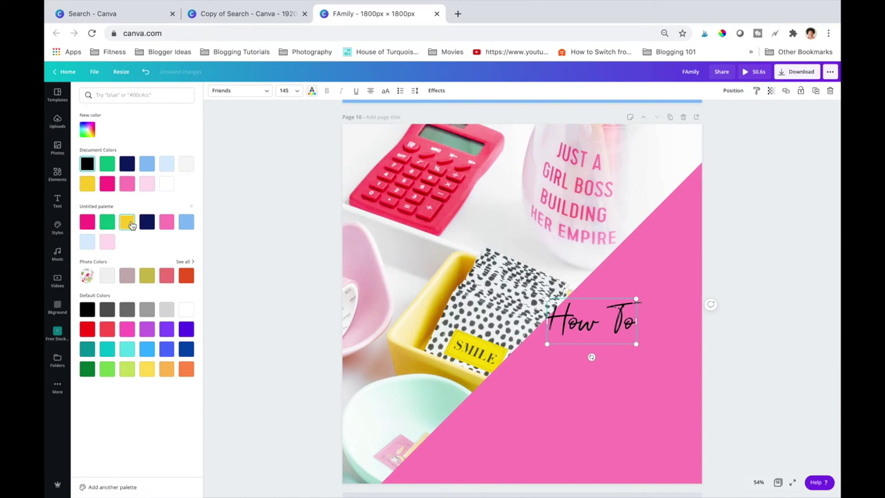
left_click(167, 183)
left_click(748, 360)
left_click_drag(586, 325, 625, 326)
- Add the subheading "Use Stock Photos on Instagram" below the heading, enlarged to size 58.1 and wrapped over three lines
left_click(136, 153)
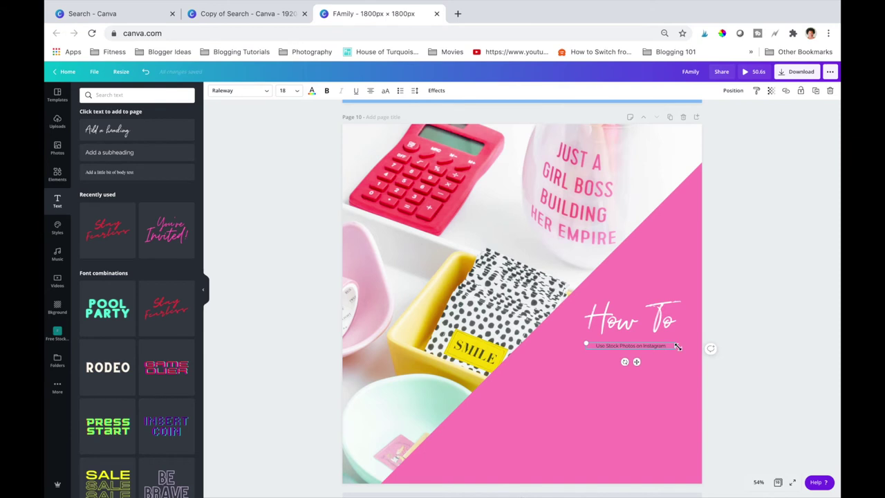
left_click_drag(640, 354, 696, 375)
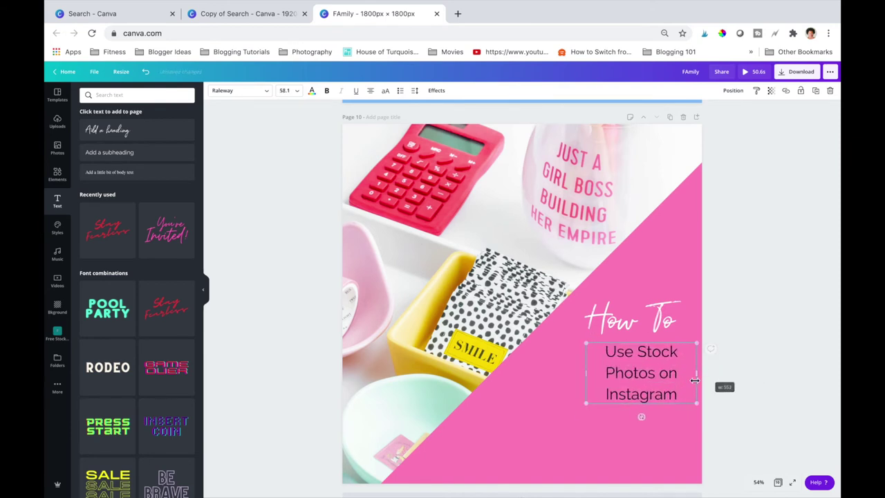
- Enlarge the subheading to size 95.4, right-align it beneath the heading, and shift "How To" slightly to match
left_click_drag(589, 403, 565, 430)
left_click_drag(565, 431, 496, 480)
left_click_drag(582, 417, 649, 405)
left_click(370, 90)
left_click(370, 90)
left_click_drag(654, 315, 666, 323)
left_click(627, 414)
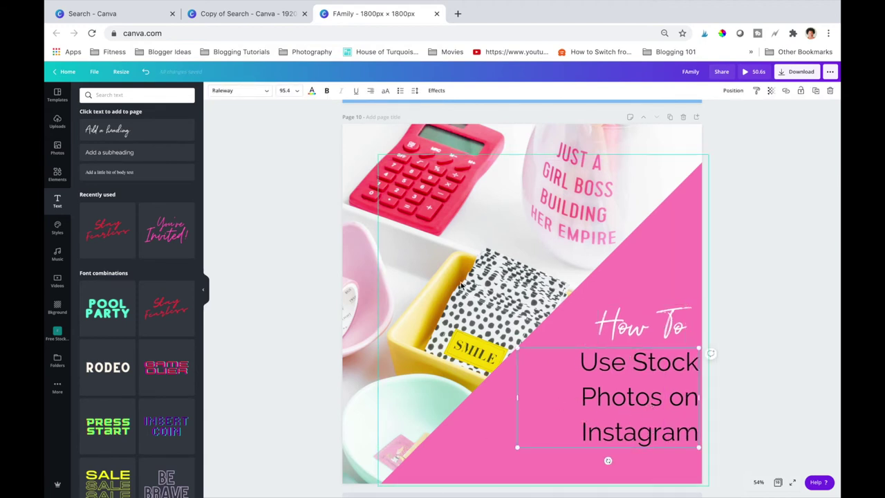
- Make the subheading navy and bold, tighten its text box around the three lines, and centre-align it
left_click(312, 92)
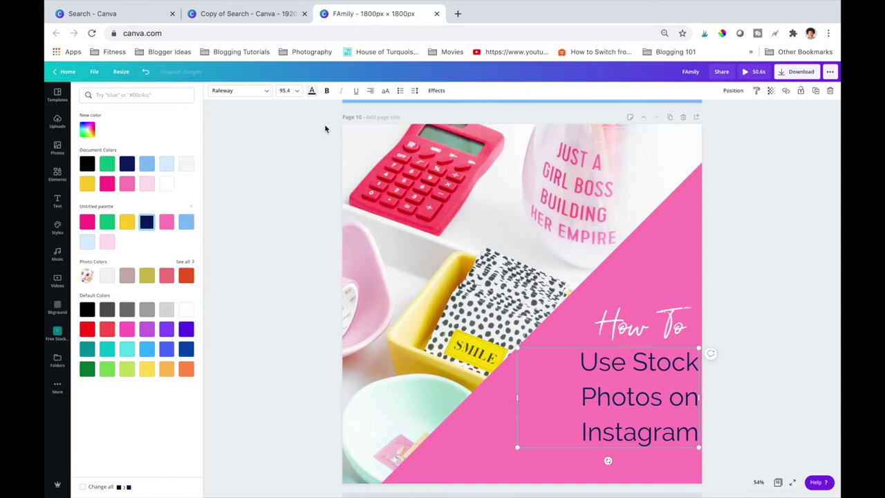
left_click(327, 91)
left_click_drag(551, 400, 574, 400)
left_click_drag(659, 401, 651, 401)
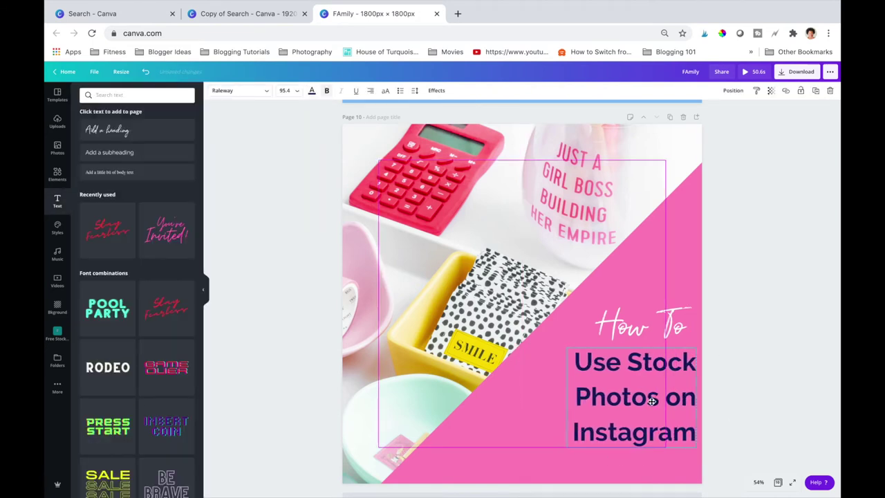
left_click(370, 91)
left_click(371, 91)
left_click(369, 90)
left_click(717, 420)
- Enlarge the "How To" heading to size 236 and move the subheading slightly down to make room for it
left_click(632, 324)
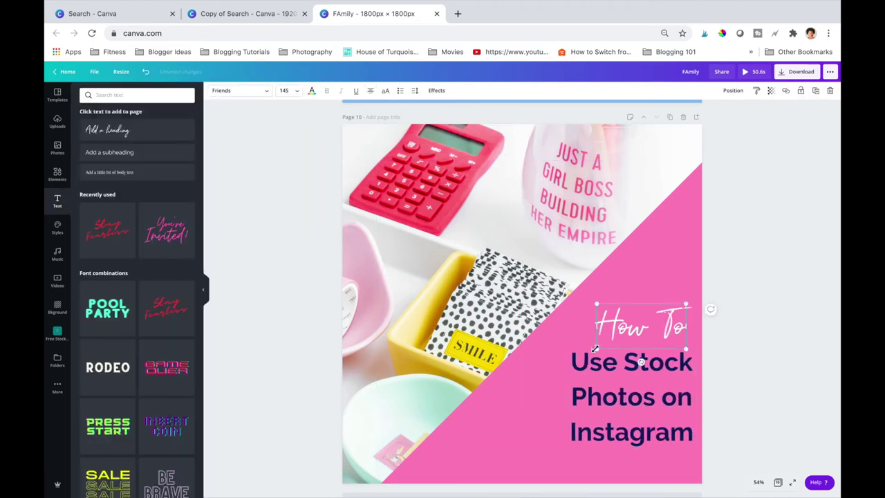
left_click_drag(593, 346, 615, 329)
left_click(601, 434)
left_click_drag(601, 434, 598, 439)
- Move the pink triangle up so its edge runs corner to corner, and reposition the heading and subheading over it
left_click_drag(661, 258, 652, 203)
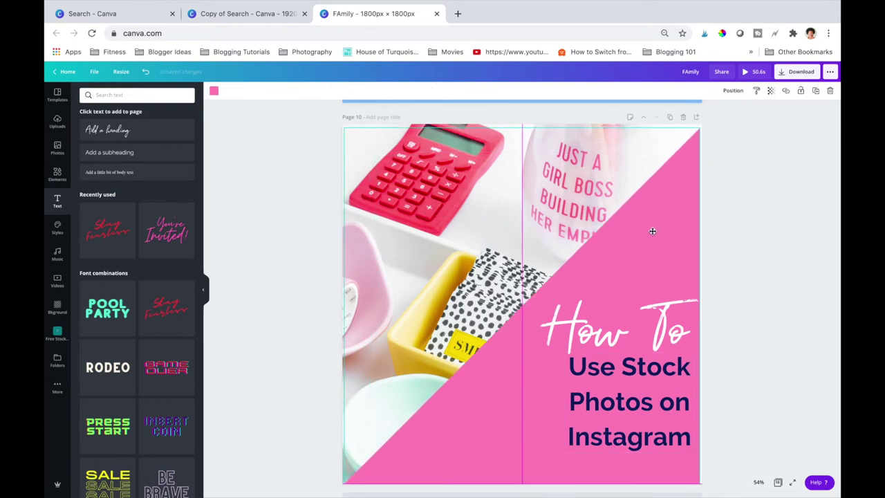
left_click(603, 322)
left_click_drag(604, 322, 606, 320)
left_click_drag(601, 402, 591, 396)
left_click(479, 400)
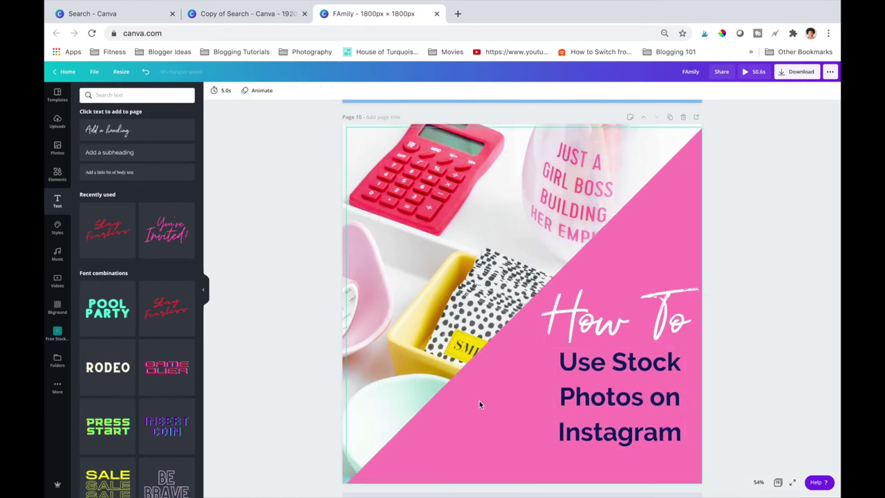
- Add a rectangular bar from the shapes and fill it with the yellow from the palette
left_click(57, 174)
left_click(137, 125)
left_click_drag(521, 206, 522, 375)
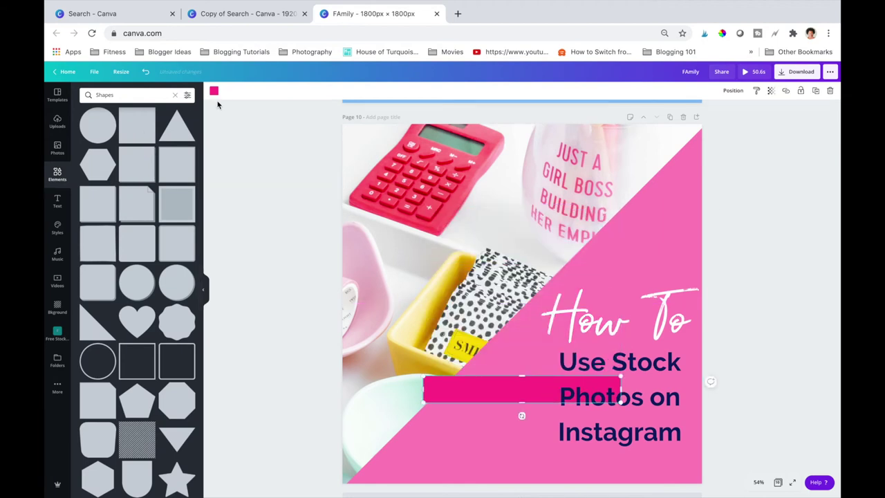
left_click(213, 90)
left_click(87, 222)
left_click(186, 222)
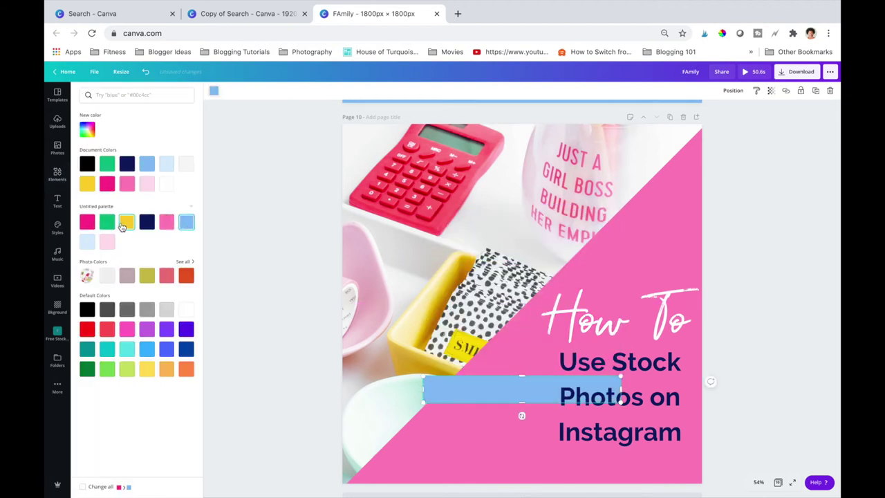
left_click(127, 221)
- Place the yellow bar under the word "Instagram" and resize it into a highlight about 79 high
left_click_drag(521, 390, 589, 449)
left_click_drag(490, 449, 550, 450)
left_click_drag(619, 460, 619, 450)
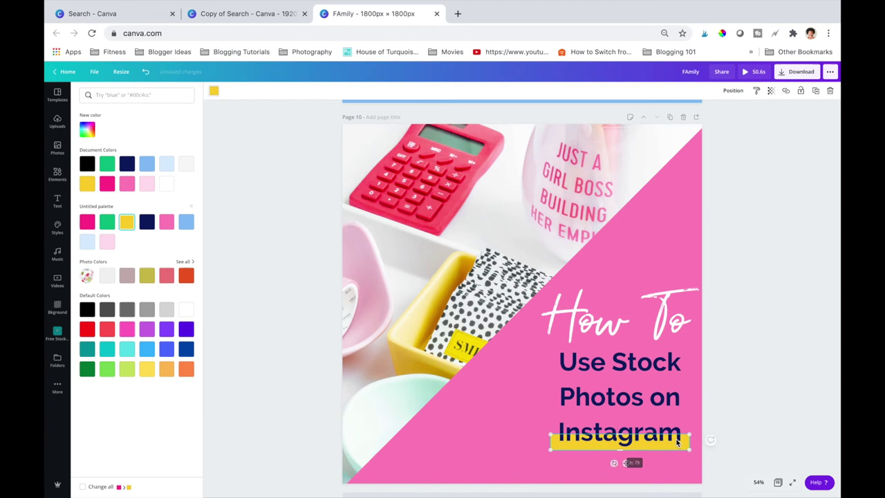
- Colour the "How To" heading navy
left_click(608, 319)
left_click(311, 90)
left_click(88, 222)
left_click(147, 222)
left_click(290, 263)
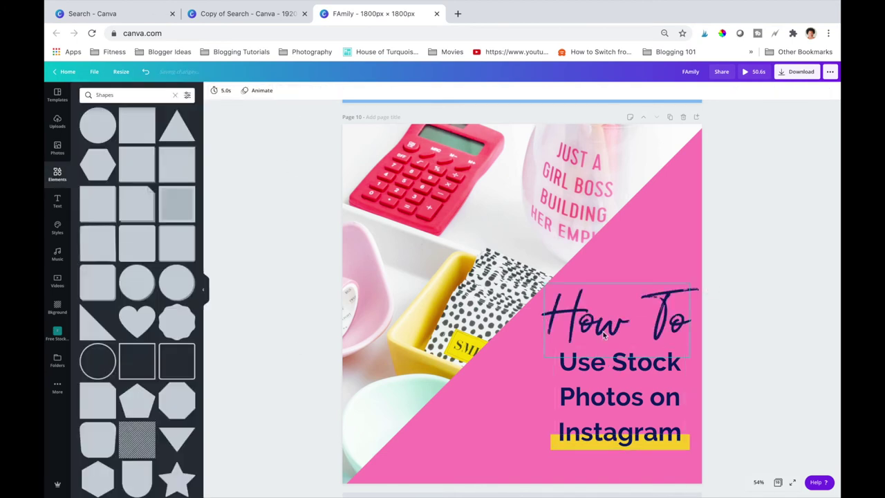
- Tilt the "How To" heading slightly upward and shift it a little to the left above the subheading
left_click(615, 321)
left_click_drag(617, 369, 624, 369)
left_click_drag(605, 327, 591, 327)
left_click(277, 445)
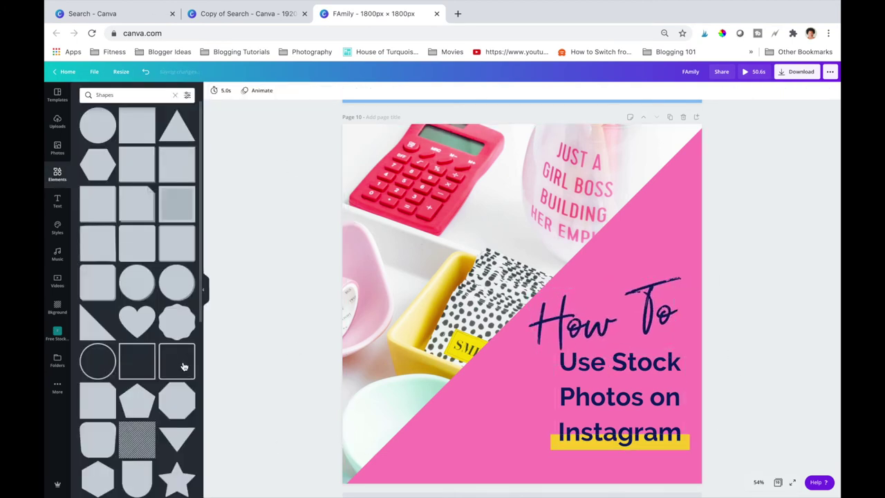
- Add a square outline shape and stretch it into a border just inside the page edges
scroll(174, 289, "down", 2)
left_click(138, 291)
left_click_drag(426, 211, 593, 372)
left_click_drag(647, 371, 650, 133)
left_click_drag(596, 303, 351, 299)
- Colour the border magenta and send it backward behind the pink triangle
left_click(213, 90)
left_click(107, 221)
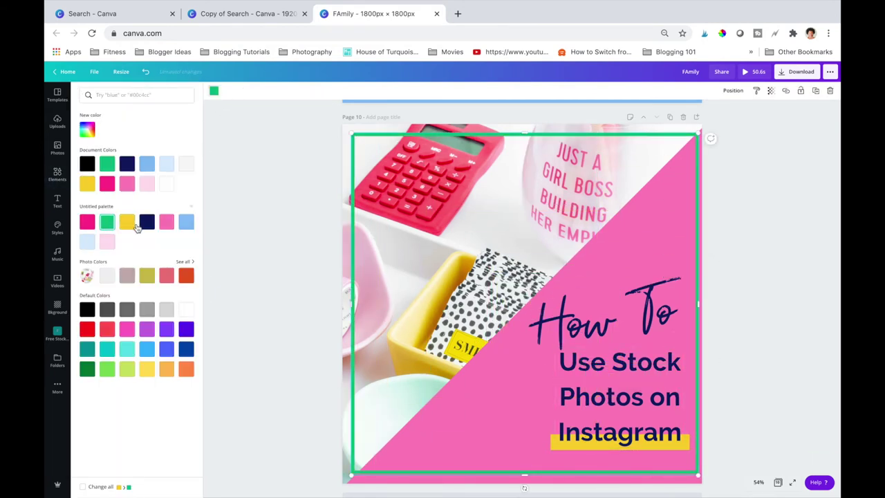
left_click(87, 222)
left_click(734, 92)
left_click(716, 113)
left_click(766, 287)
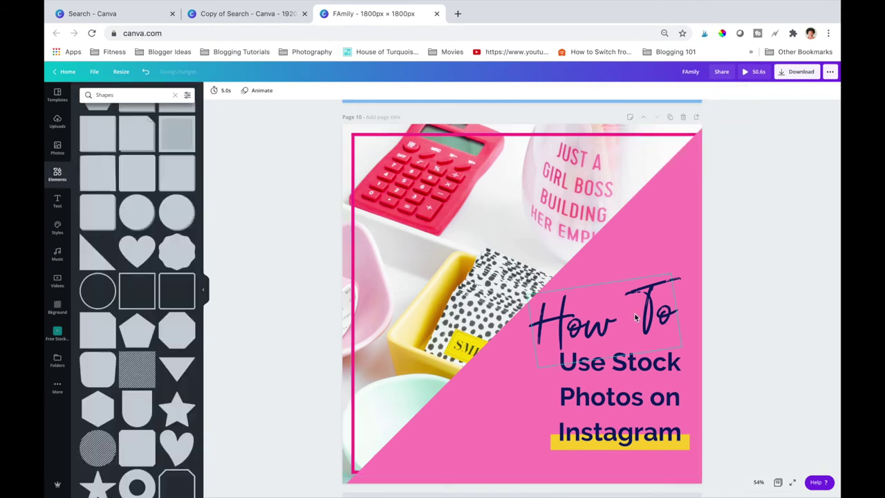
left_click(518, 366)
left_click(290, 309)
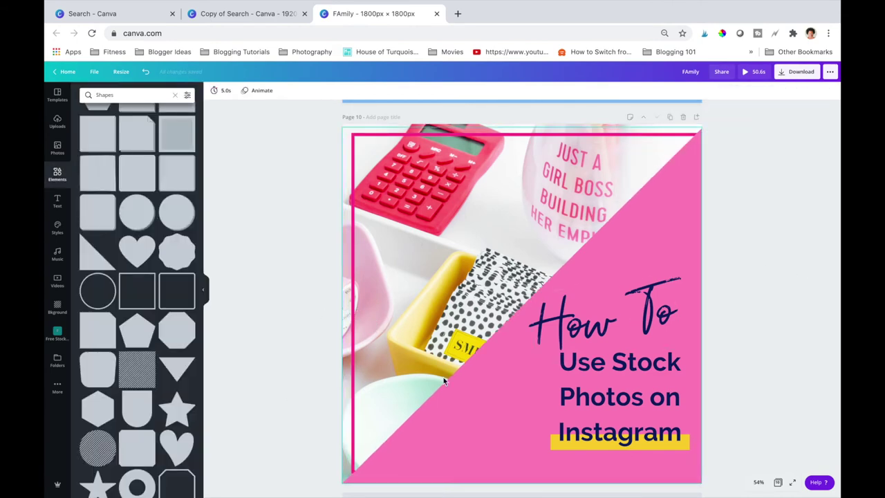
- Add the She BOLD Stock logo below the yellow highlight on the pink triangle
left_click(55, 338)
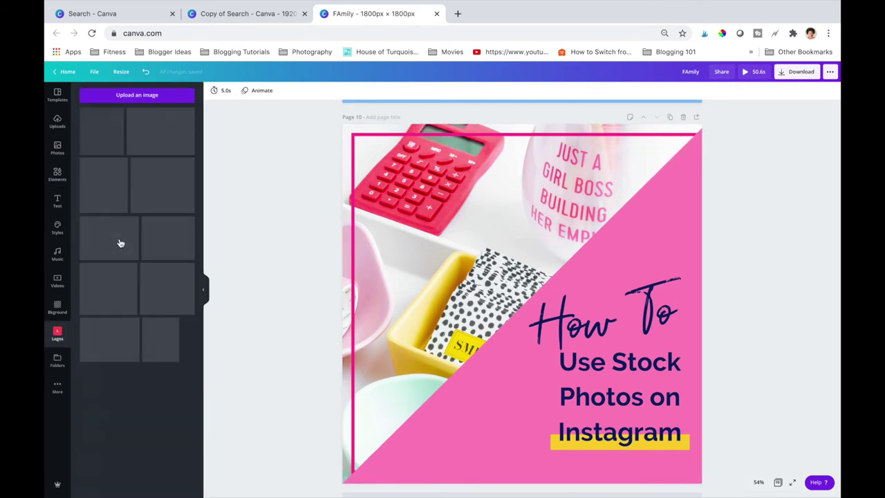
left_click_drag(136, 192, 572, 482)
left_click(284, 403)
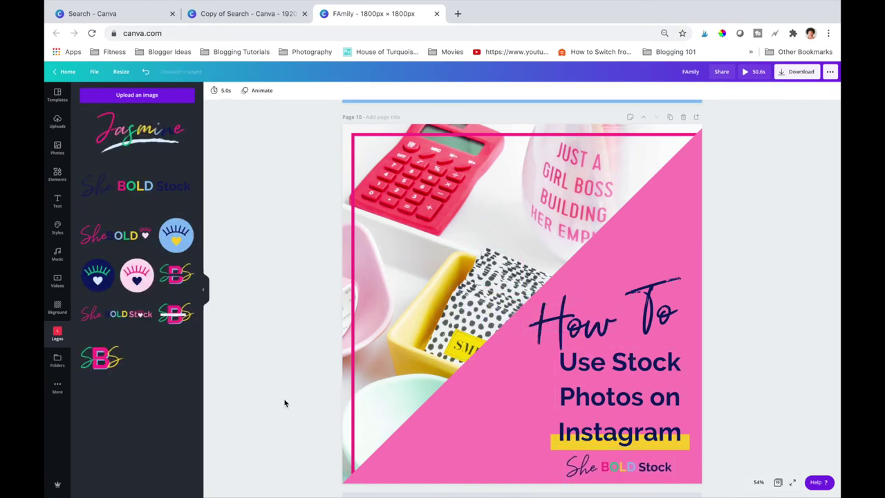
left_click(49, 329)
- Search the elements for "bookmark" and add the blue book with a ribbon to the page
left_click(57, 175)
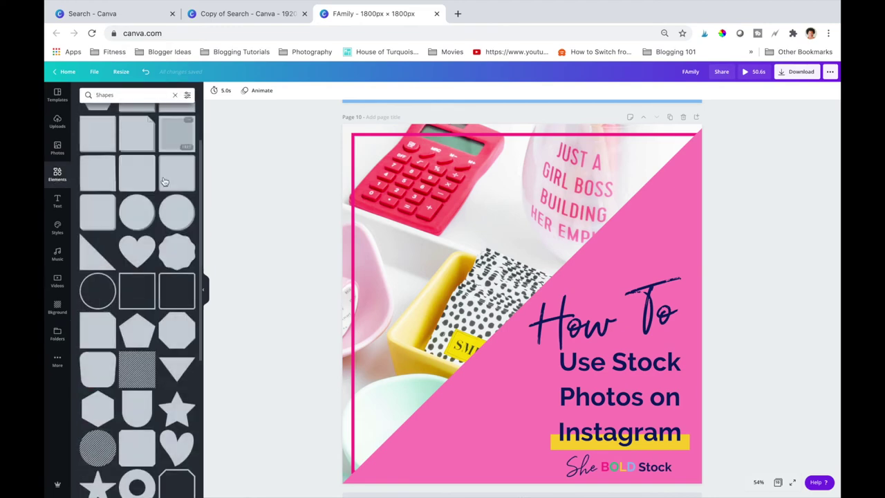
left_click(132, 95)
type("bookmark")
key("Return")
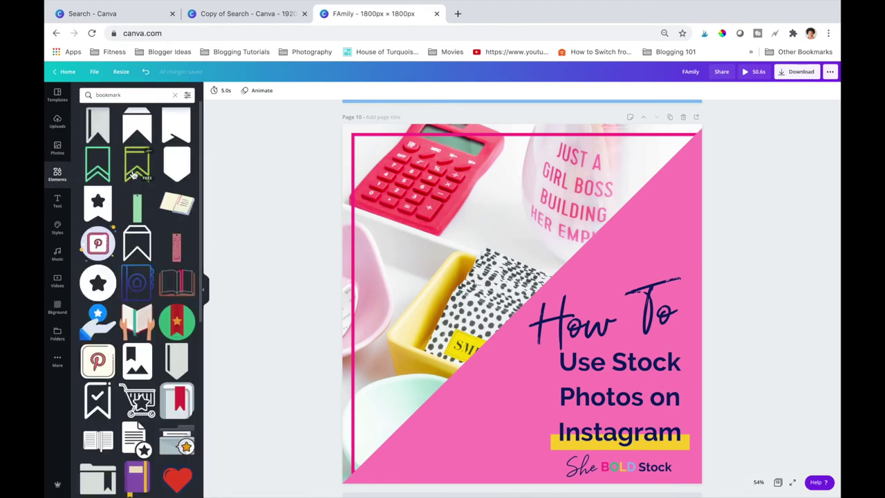
scroll(133, 174, "down", 10)
left_click(97, 300)
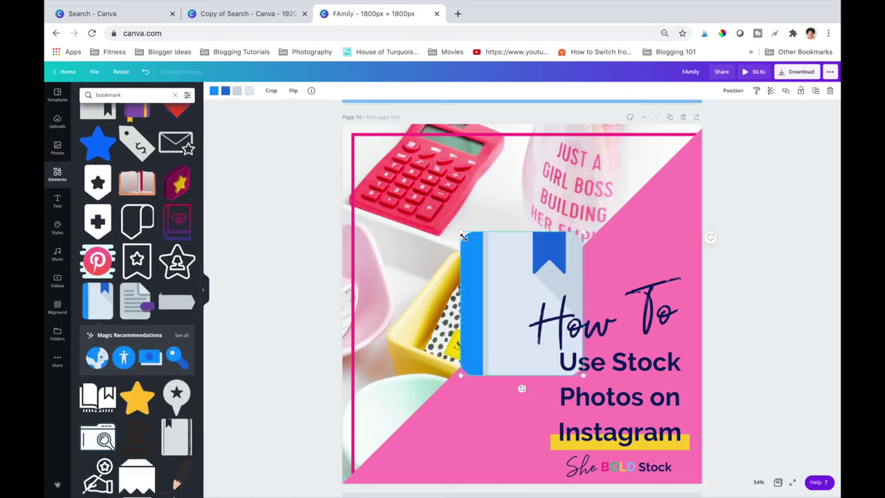
- Shrink the book icon and place it at the page's bottom edge, left of the logo
left_click_drag(463, 237, 483, 260)
left_click_drag(495, 340, 462, 467)
left_click_drag(451, 385, 485, 425)
left_click_drag(521, 470, 489, 457)
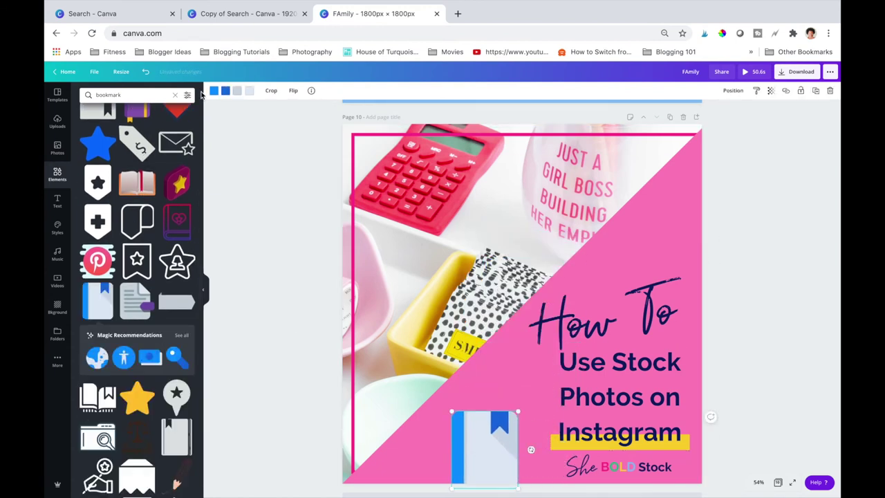
- Recolour the book icon with a magenta spine and ribbon and palette blues for the cover, and shrink it slightly
left_click(214, 91)
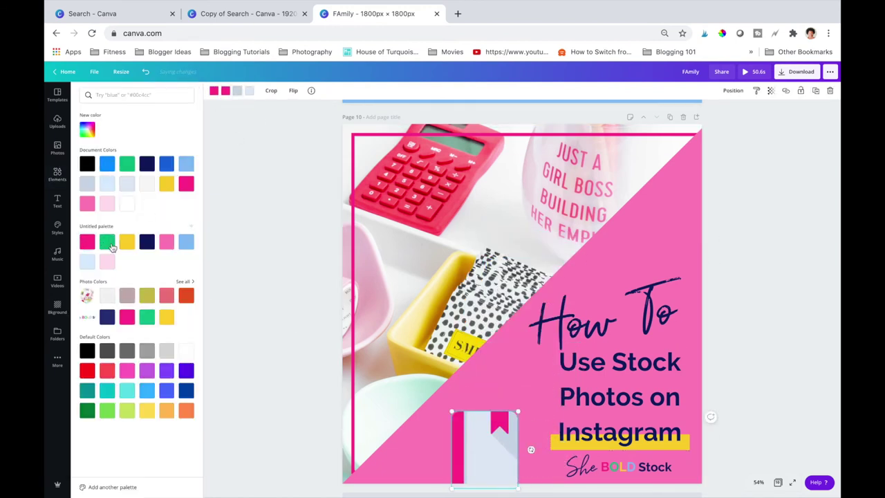
left_click(494, 448)
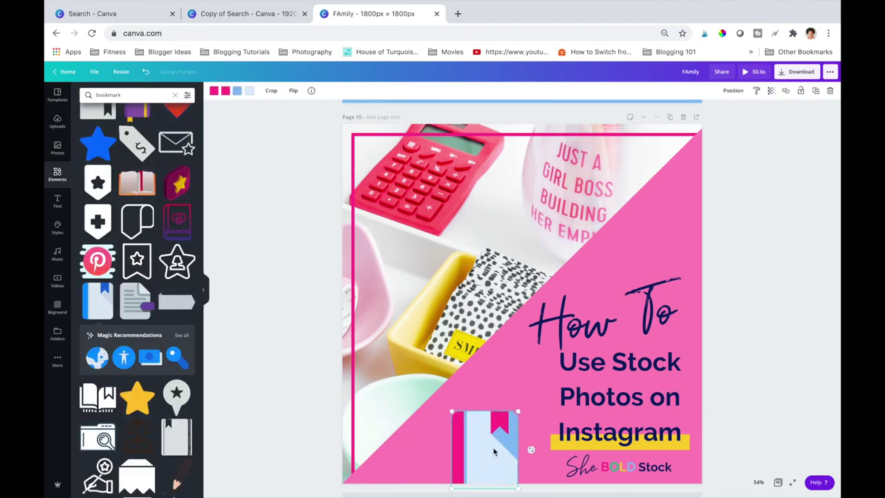
left_click(237, 90)
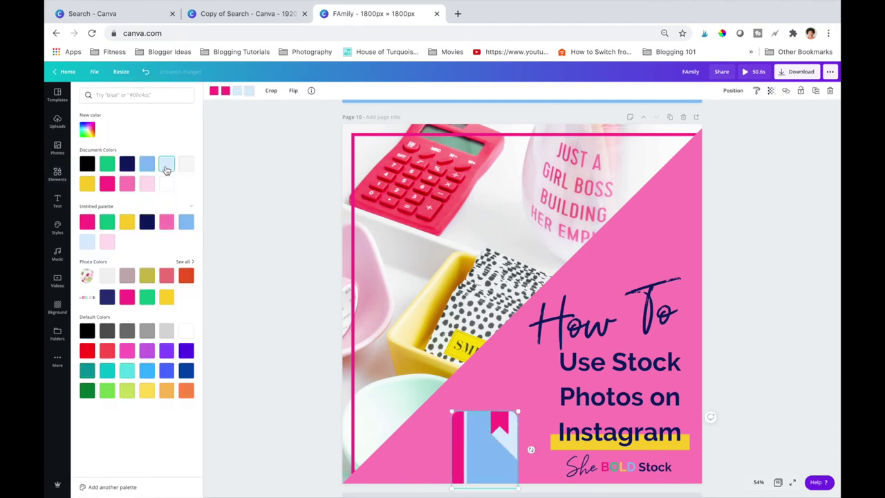
left_click_drag(451, 412, 458, 419)
- Duplicate the subheading, move the copy over the book icon and replace its text with "Bookmark This"
left_click(620, 396)
left_click(815, 91)
left_click_drag(622, 407, 507, 432)
triple_click(505, 427)
type("Bookmark")
- Set the copied text in uppercase, reduce it to size 46.8 and position it over the book cover
left_click(385, 91)
left_click(541, 399)
left_click(385, 90)
left_click_drag(569, 384, 512, 465)
left_click(506, 456)
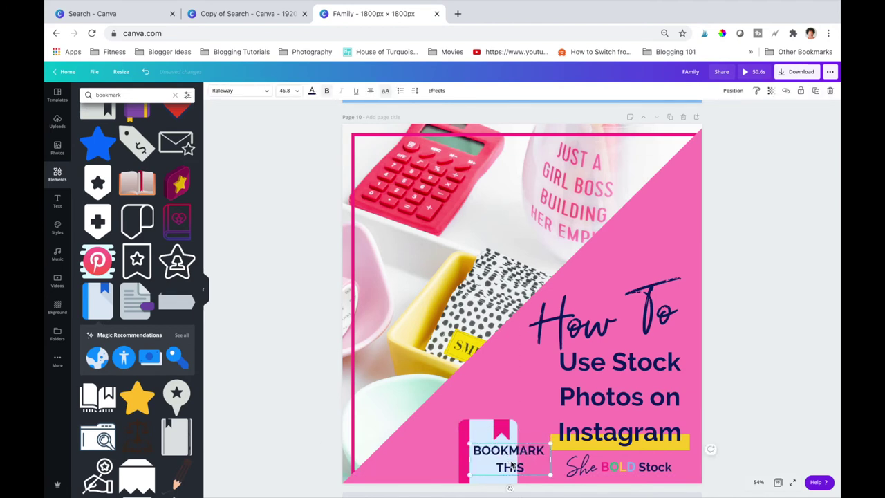
- Change the book's caption to "Save this for later" and shrink it to fit centred on the cover
left_click(284, 466)
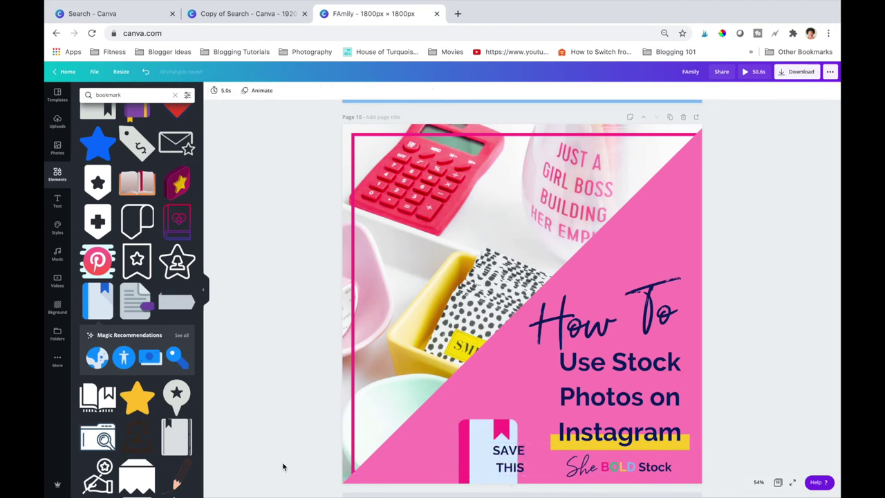
left_click_drag(510, 464, 496, 465)
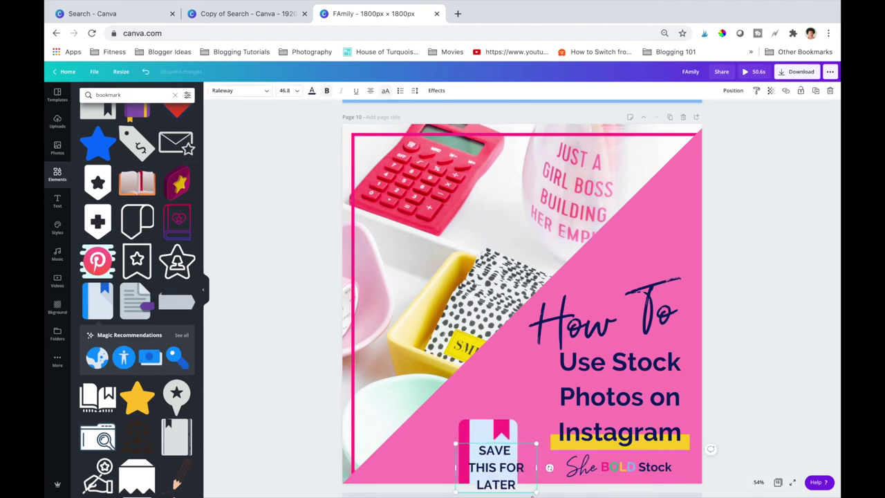
left_click(278, 456)
left_click_drag(535, 491, 496, 466)
left_click(262, 394)
- Set the subheading in uppercase, widen its text box to keep three lines and realign it over the highlight
left_click(615, 407)
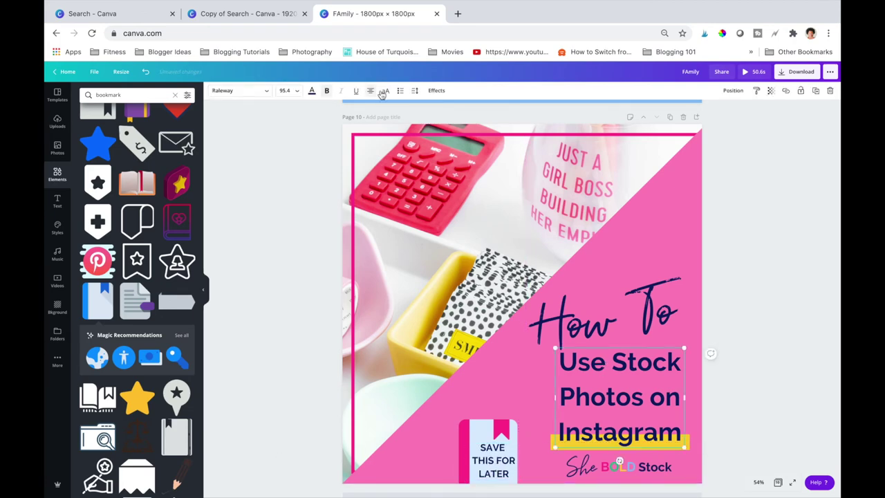
left_click(384, 91)
left_click_drag(684, 415, 714, 415)
left_click_drag(628, 414, 613, 415)
- Colour the "How To" heading white
left_click(612, 318)
left_click(312, 91)
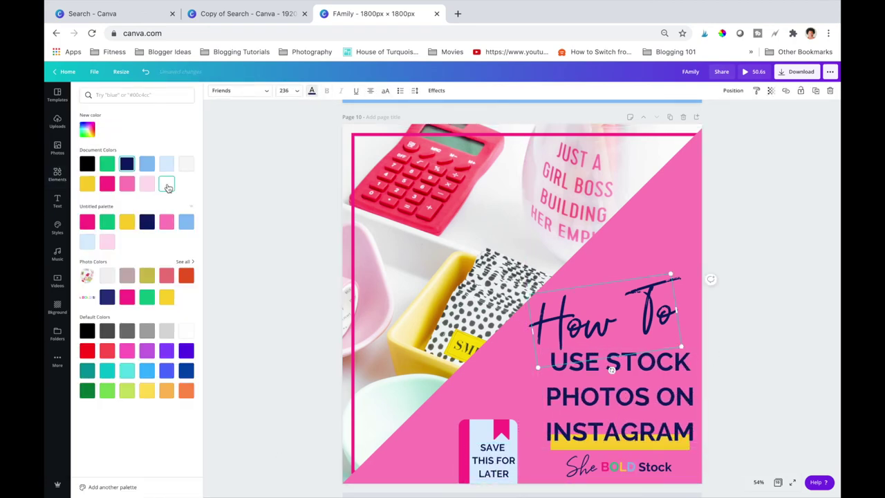
left_click(167, 185)
left_click(311, 302)
- Search the elements for "arrow sticker" and place a solid white arrow left of the book icon, pointing at it
left_click(126, 95)
type("arro")
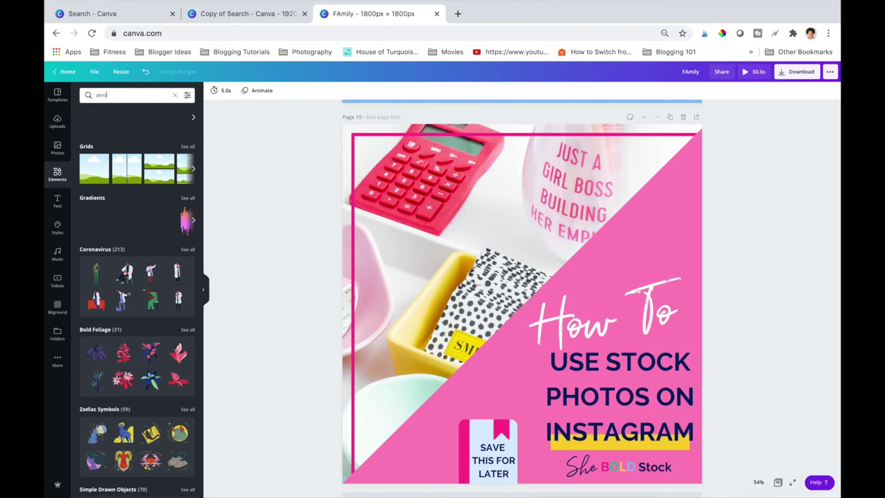
type("w sticker")
key("Return")
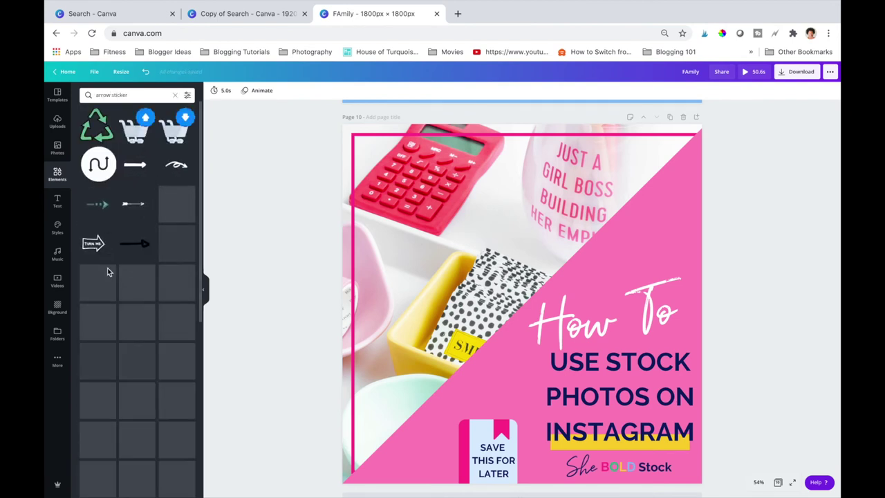
scroll(140, 379, "down", 10)
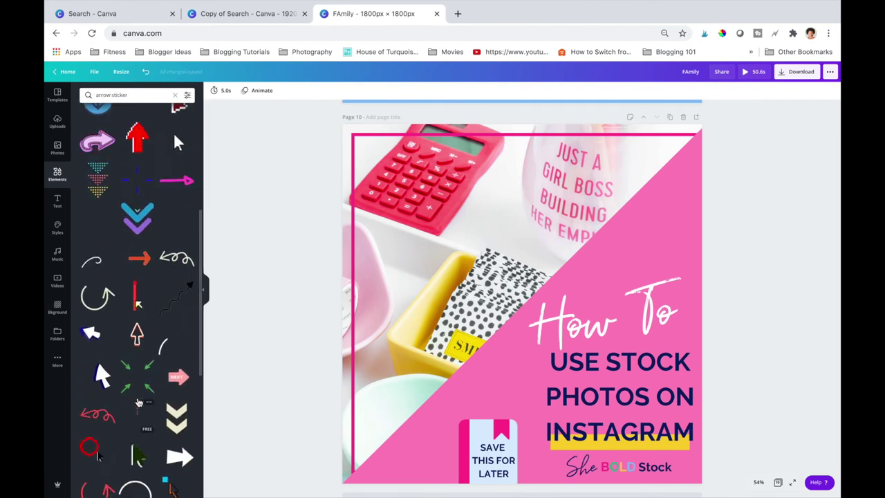
left_click_drag(379, 161, 655, 307)
left_click(761, 91)
left_click_drag(614, 423, 403, 465)
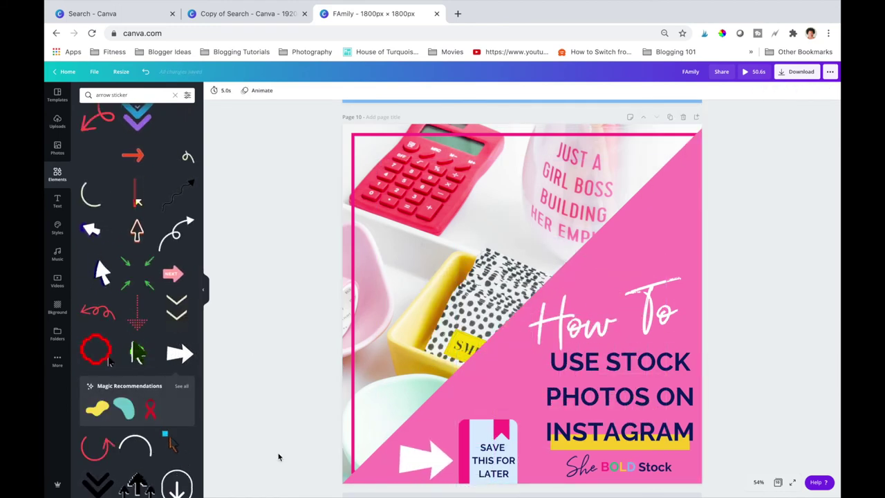
left_click(57, 200)
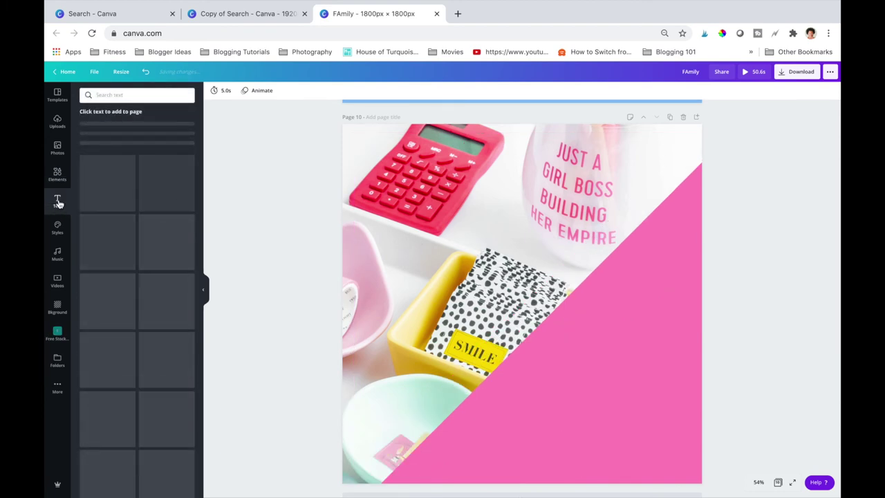
left_click(58, 174)
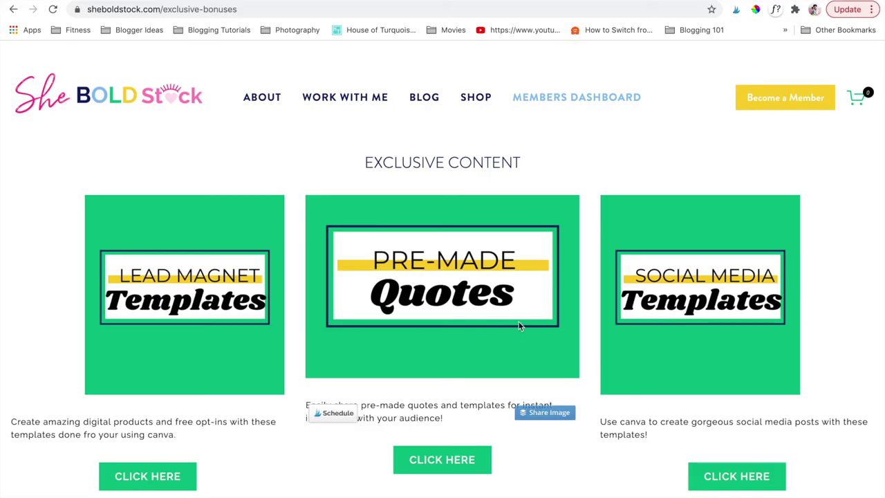
- Open the Social Media Templates page from the Exclusive Content section of the She BOLD Stock website
scroll(519, 325, "down", 1)
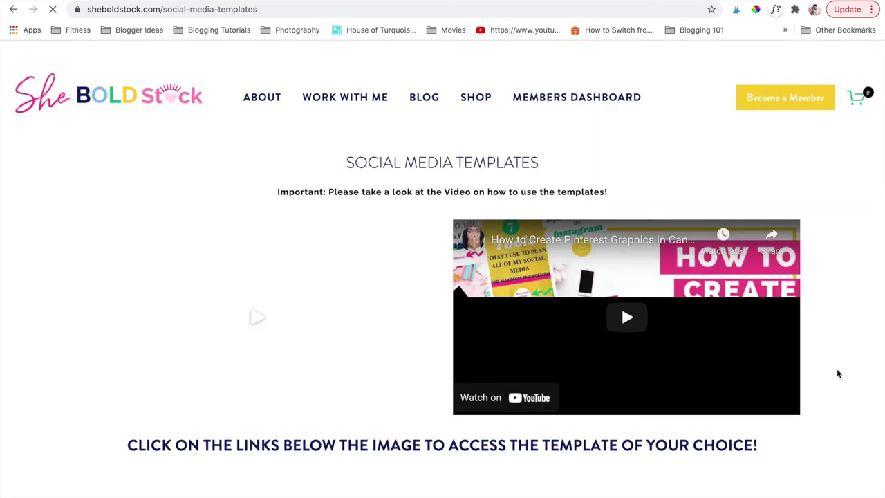
- Look through the template bundles on the Social Media Templates page and the links listed below each image
scroll(836, 373, "down", 5)
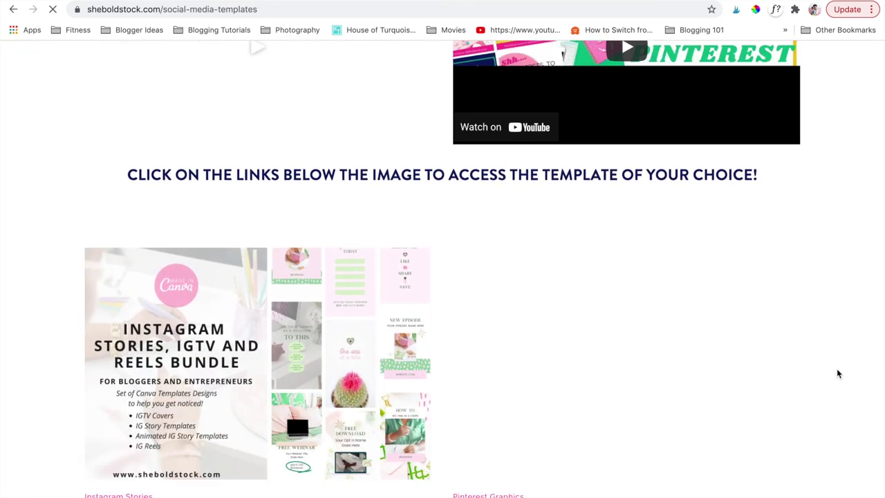
scroll(837, 373, "down", 3)
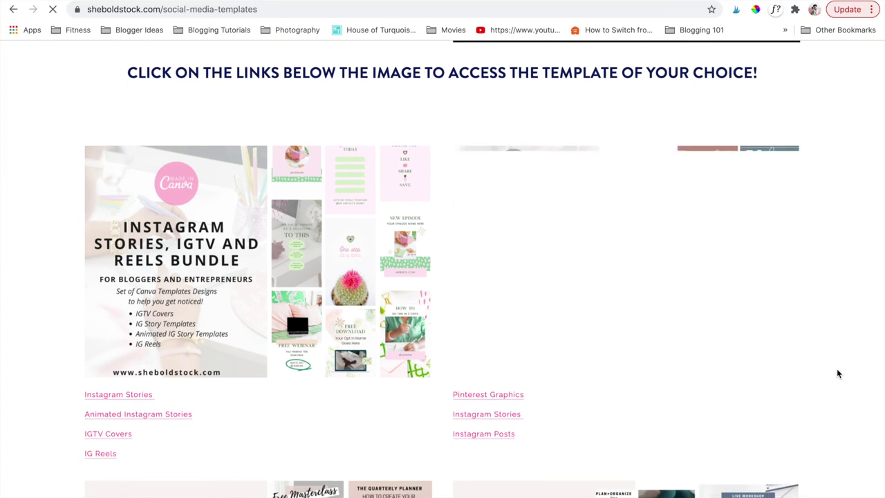
scroll(836, 374, "down", 1)
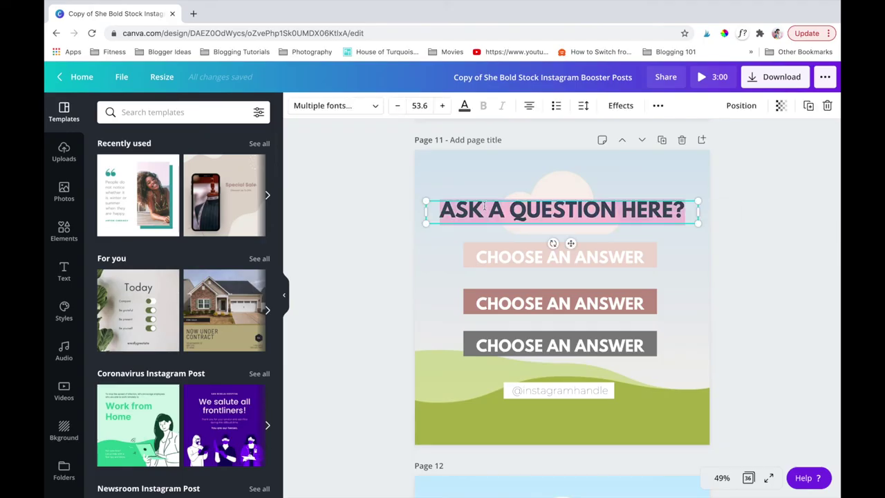
- In the Canva Instagram booster post on page 11, replace the question heading with "WHY AREN'T YOU USING STOCK PHOTOS?" and move it up
type("WHY AREN'T YOU USING STOCK PHOTOS?")
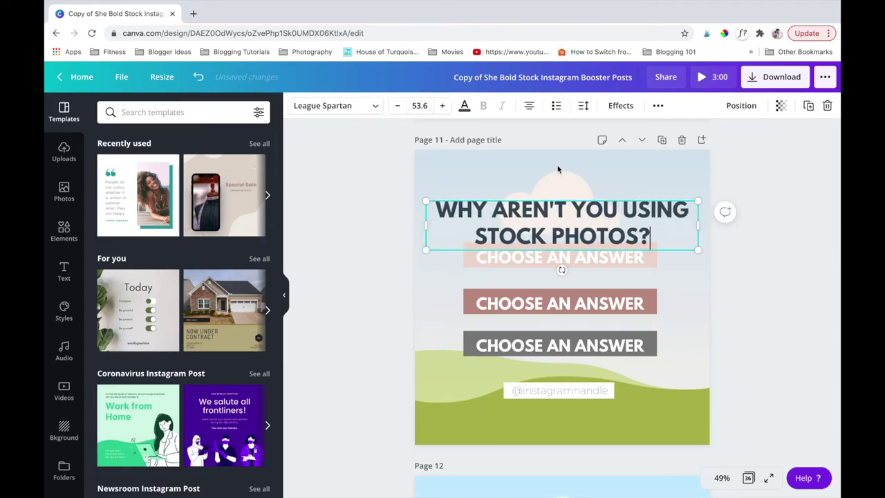
left_click_drag(571, 270, 570, 248)
- Change the first answer to "I WON'T FEEL GENUINE TO MY AUDIENCE", in quotation marks, and shrink it to one line inside its bar
triple_click(583, 259)
type("\"O \"")
type("T FEEL GENUINE TO MY AUDIENCE")
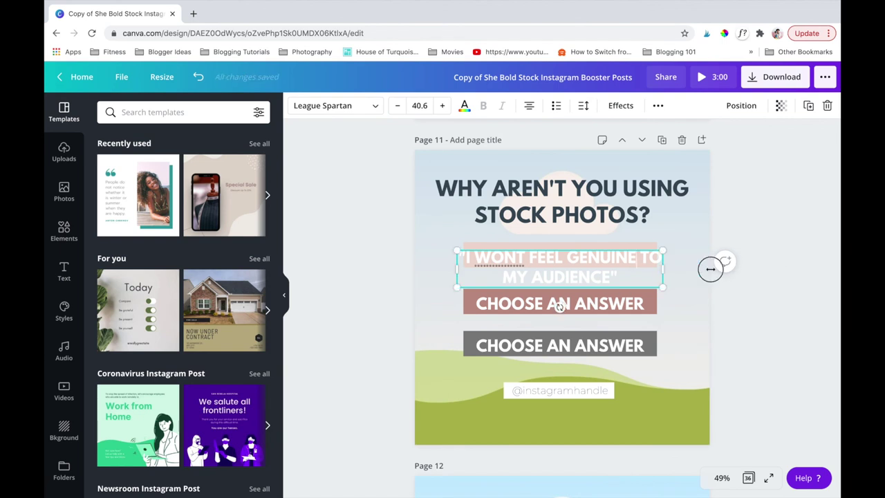
left_click(525, 257)
type("'")
mouse_move(662, 268)
left_mouse_down()
mouse_move(812, 268)
mouse_move(670, 272)
left_mouse_up()
- Change the second answer to "I'LL LOOK LIKE EVERYONE ELSE!", in quotation marks, and resize it to one line inside its bar
triple_click(559, 303)
type("\"\"I'LL ")
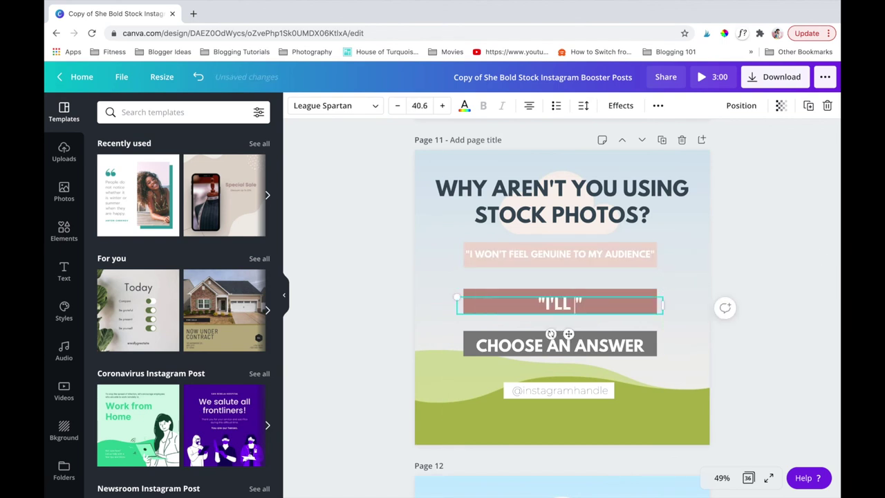
type("LOOK LIKE EVERYONE ELSE!")
left_click_drag(662, 315, 785, 309)
left_click_drag(784, 318, 677, 309)
- Change the third answer to "THEY WON'T HELP MY BUSINESS GROW", in quotation marks, and resize it to one line inside its bar
left_click(559, 345)
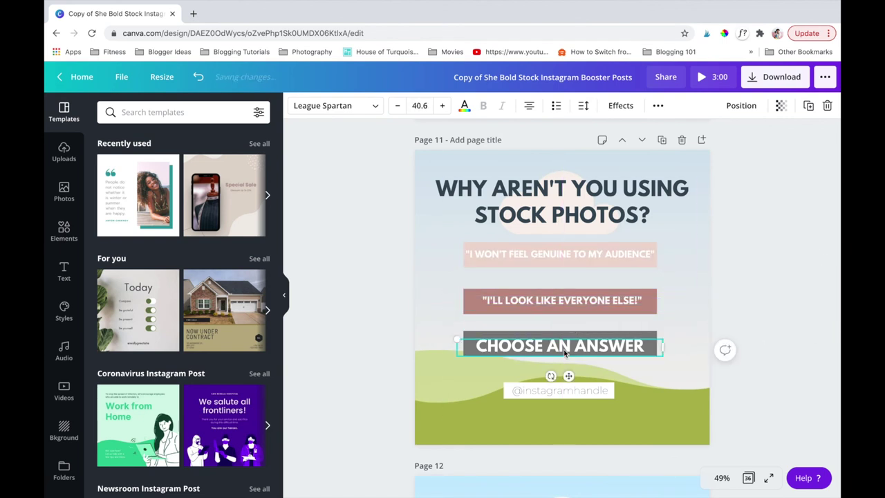
triple_click(559, 346)
type("\"\"")
key("Left")
type("THEY WON'T HELP MY BUSINESS GROW")
left_click_drag(662, 354, 805, 353)
left_click_drag(804, 362, 654, 351)
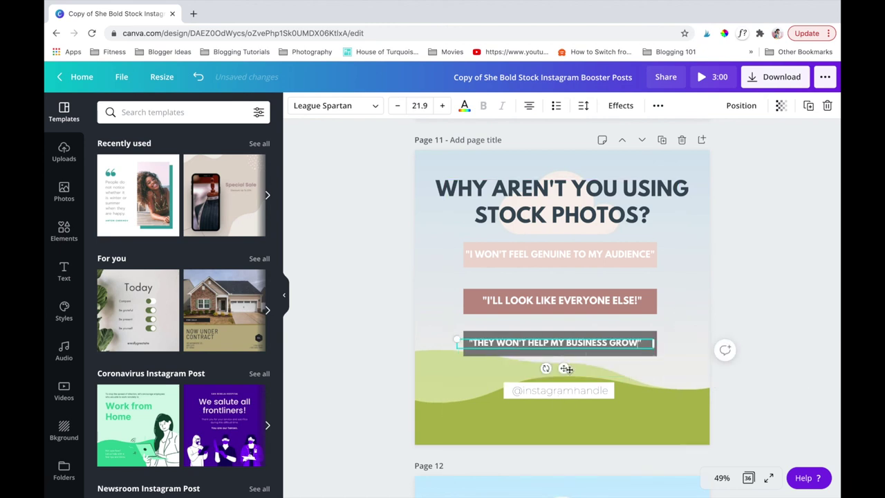
triple_click(559, 390)
type("Follow for more tips @shebold_stock")
left_click(600, 402)
- Recolour the three answer bars with the brand palette: light blue for the first, medium blue for the second and navy for the third
left_click(484, 262)
left_click(296, 105)
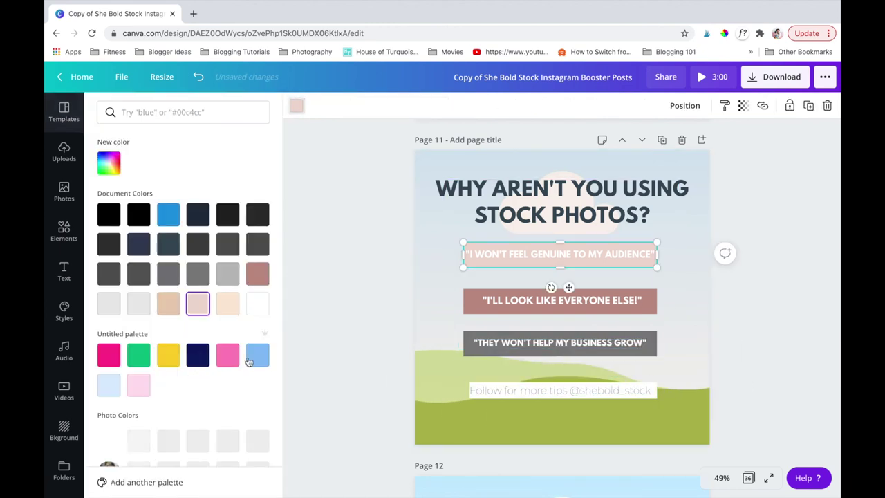
left_click(109, 385)
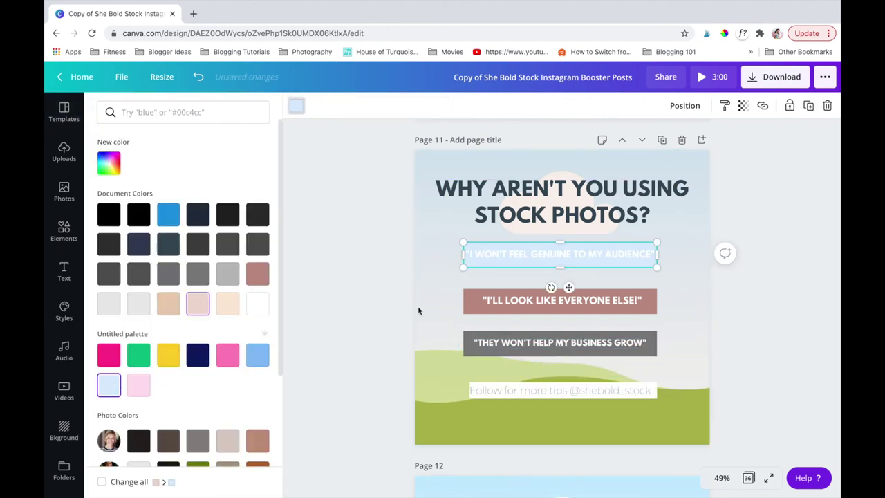
left_click(467, 309)
left_click(257, 354)
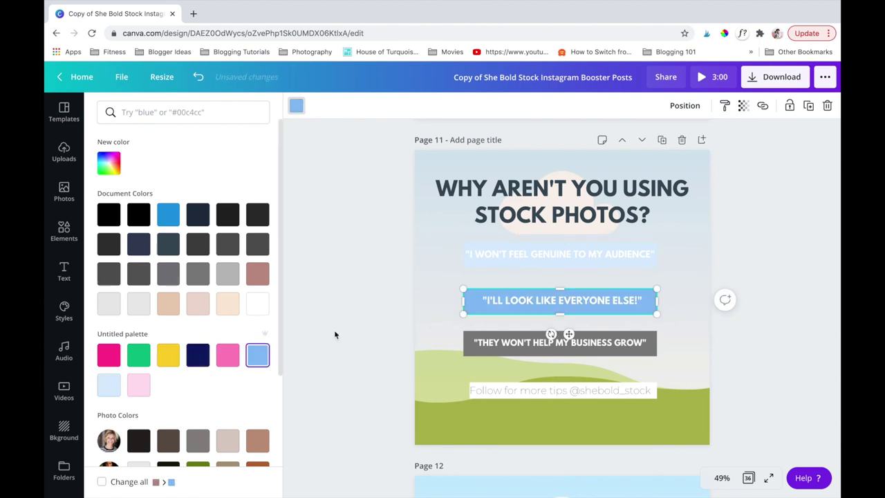
left_click(468, 356)
left_click(198, 354)
- Colour the first answer text, the footer line and the question heading navy
left_click(510, 304)
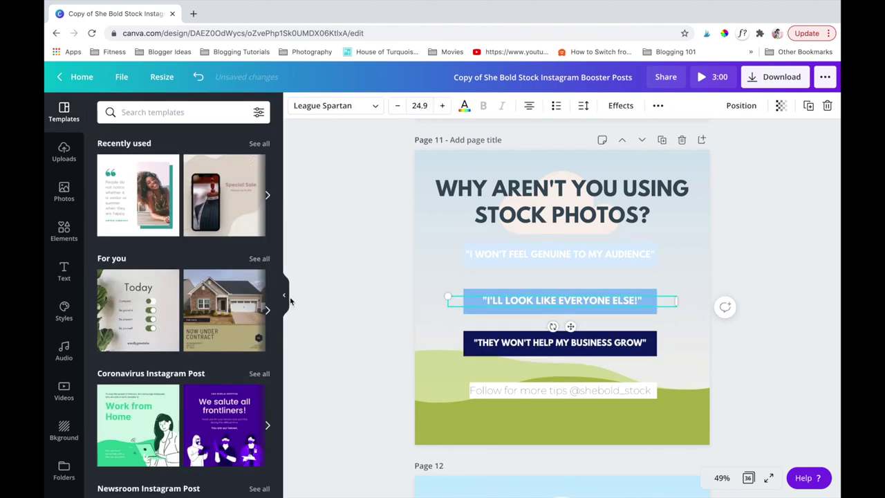
left_click(463, 107)
left_click(509, 252)
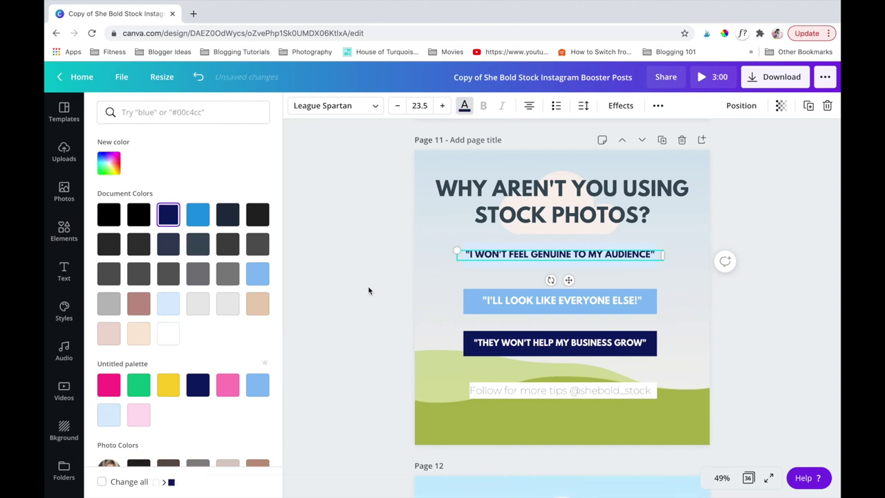
left_click(560, 390)
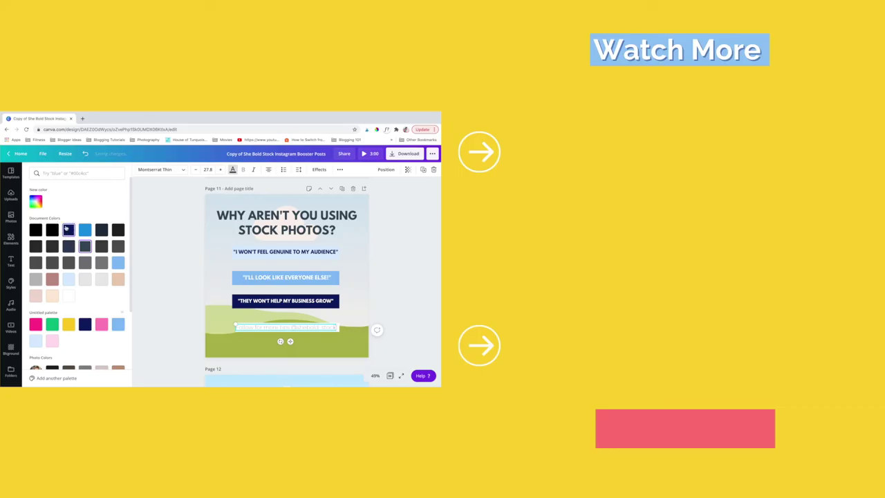
left_click(67, 229)
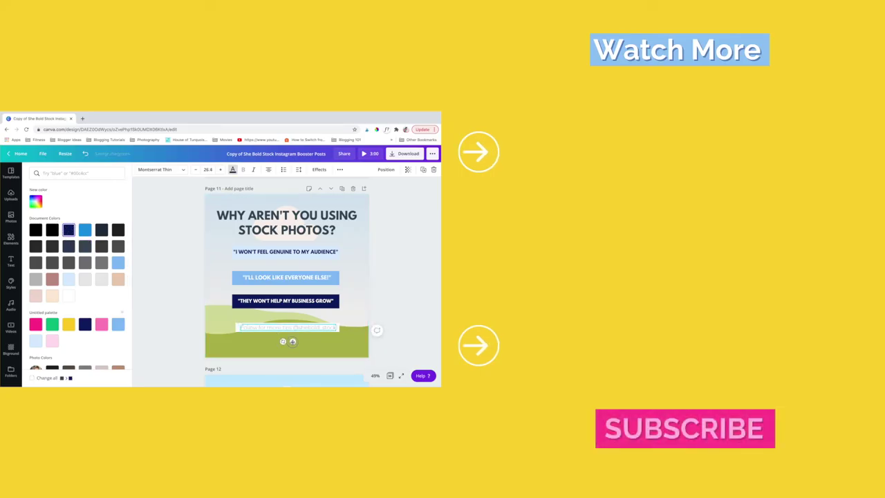
left_click(267, 228)
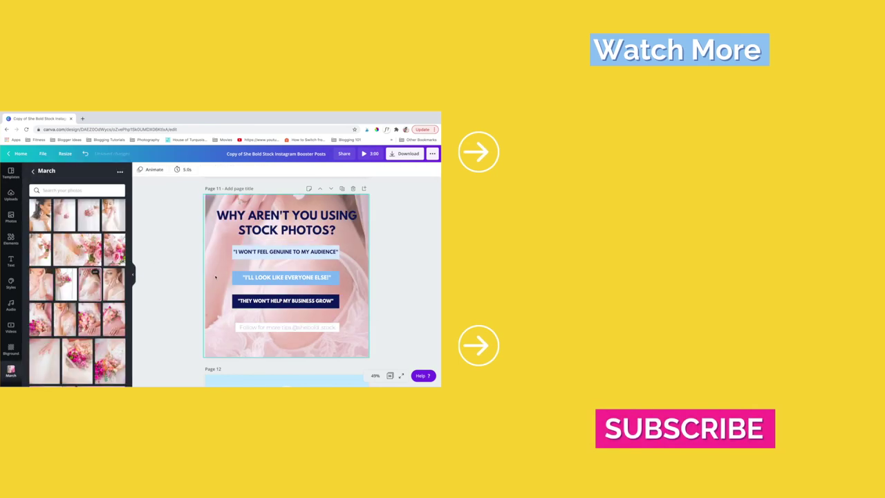
- Shift the bridal background photo down within its crop so the raised hand and earring sit inside the page
double_click(214, 264)
left_click_drag(215, 265, 221, 344)
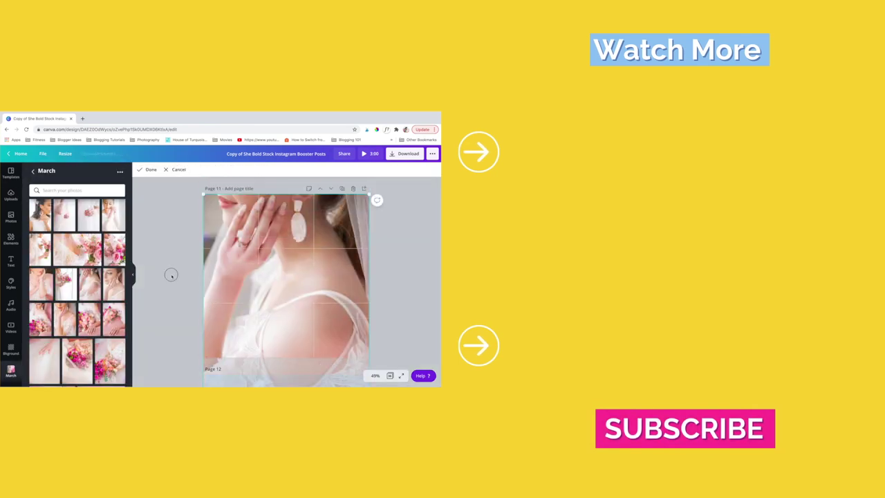